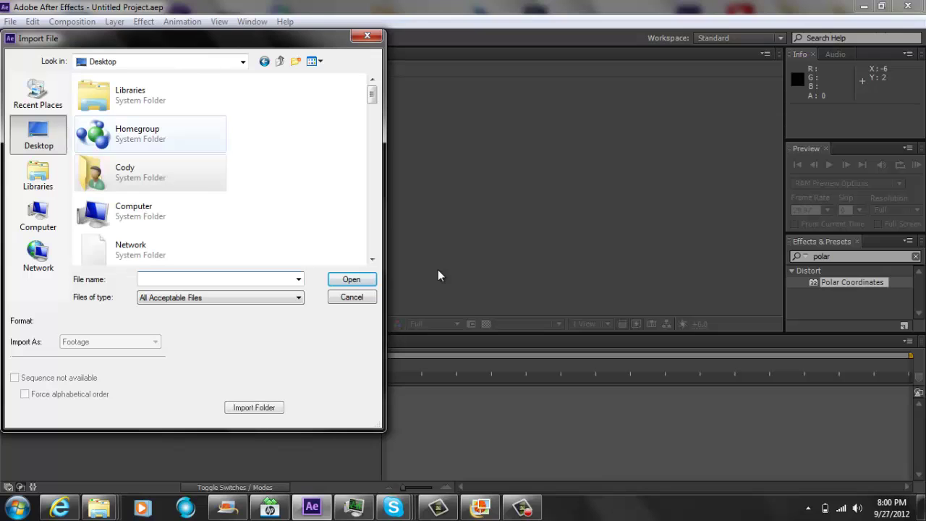
Open the Clan clips folder on the Desktop in the Import File dialog.
scroll(439, 276, "down", 5)
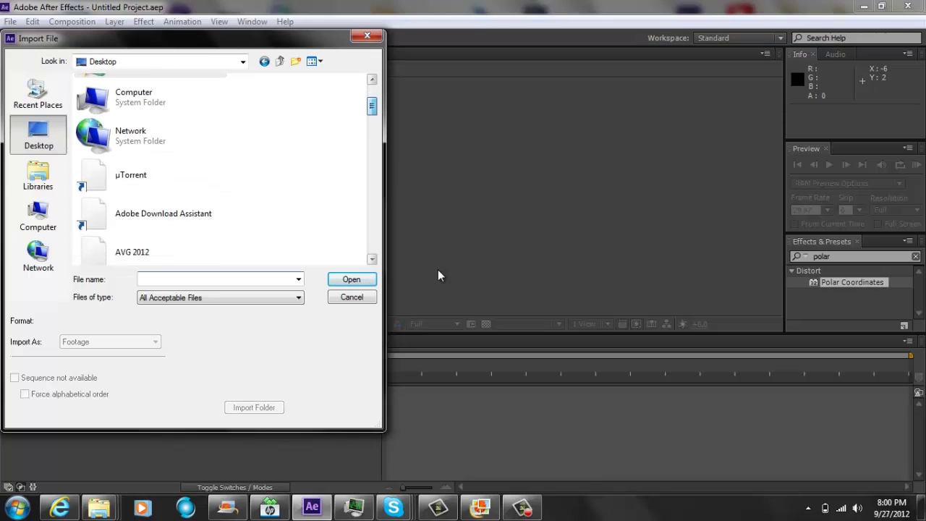
scroll(439, 276, "down", 1)
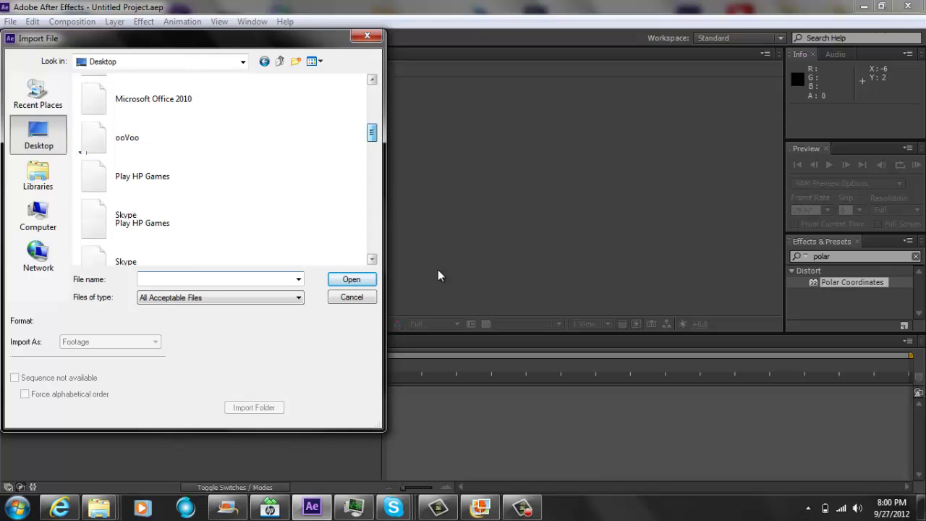
scroll(439, 276, "down", 3)
scroll(439, 276, "up", 1)
type("cl")
key("Return")
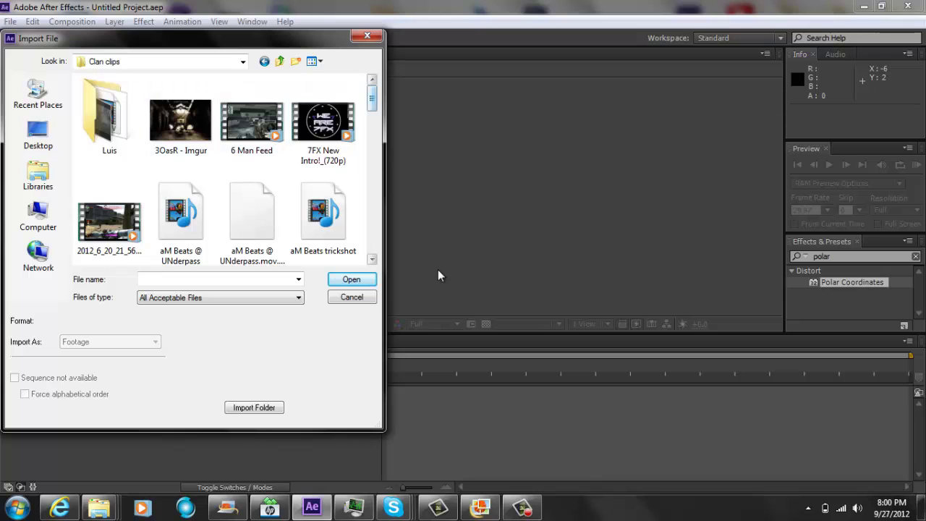
Import the Ezee.wmv video from the Clan clips folder as footage and place it in its own composition.
scroll(439, 275, "down", 5)
scroll(439, 276, "down", 3)
scroll(439, 276, "down", 4)
scroll(439, 276, "down", 3)
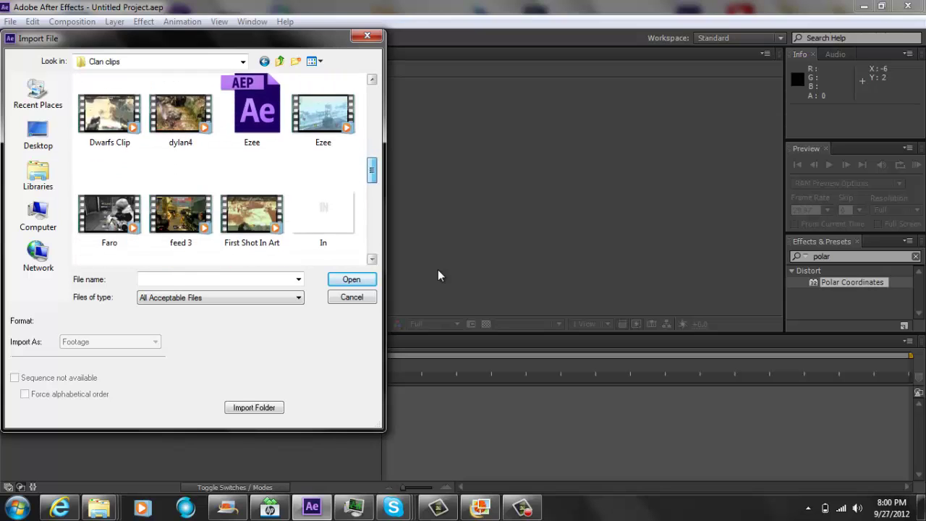
scroll(439, 275, "up", 2)
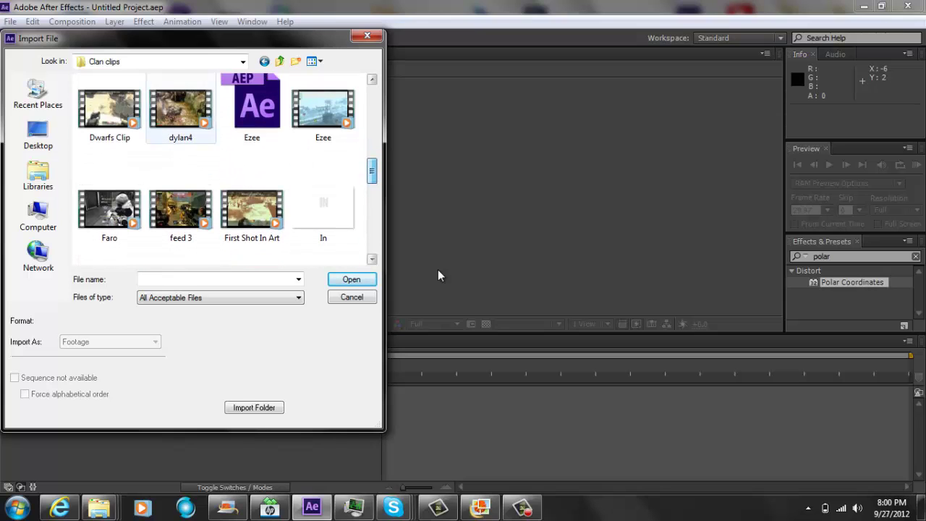
left_click(109, 108)
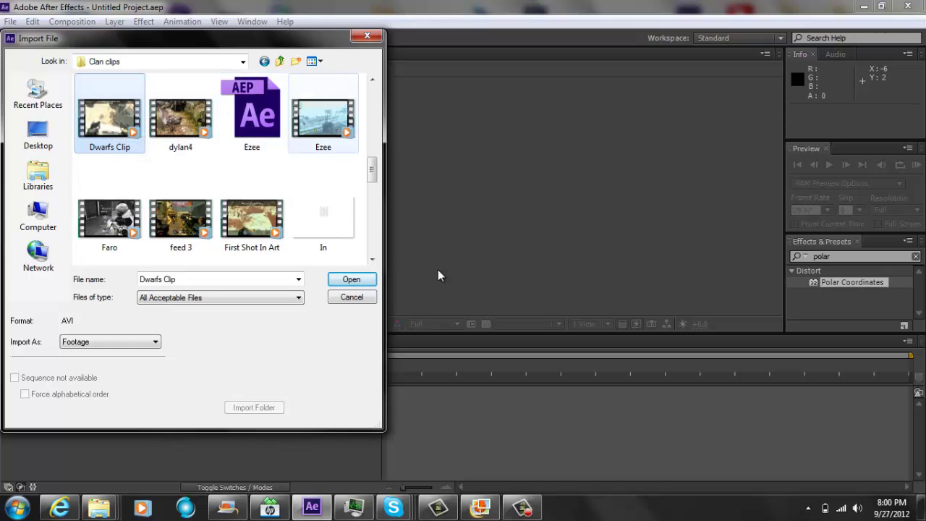
key("Right")
key("Right")
key("Right")
key("Return")
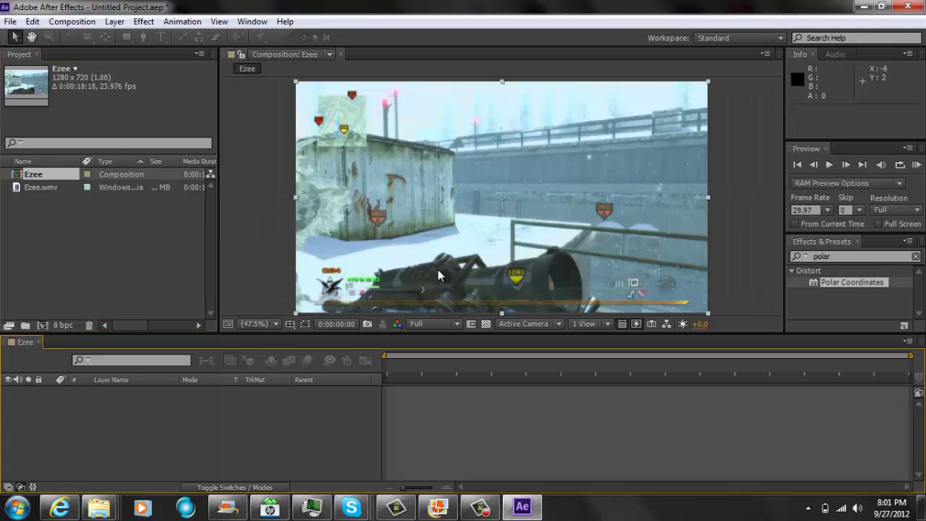
Change the Ezee composition settings to the USE preset, 1280 x 720 at 59.94 frames per second.
key("alt+c")
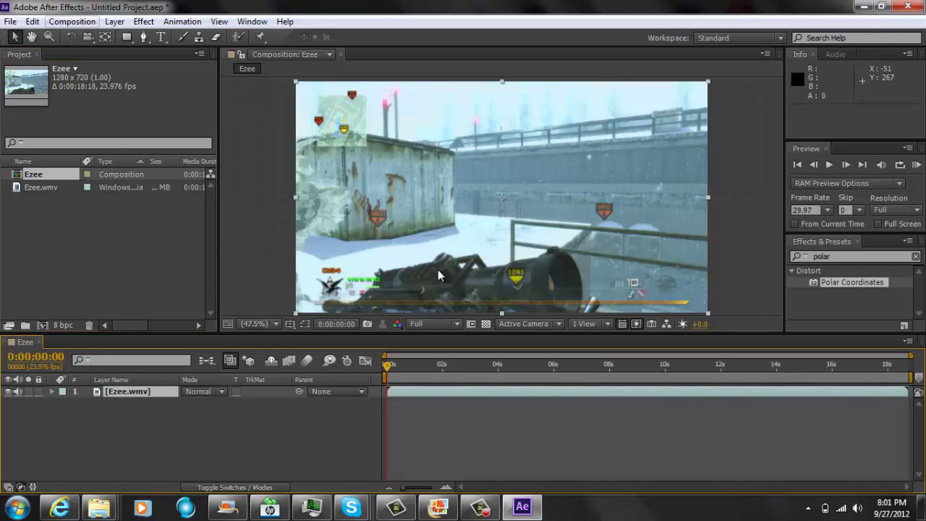
key("Escape")
key("ctrl+k")
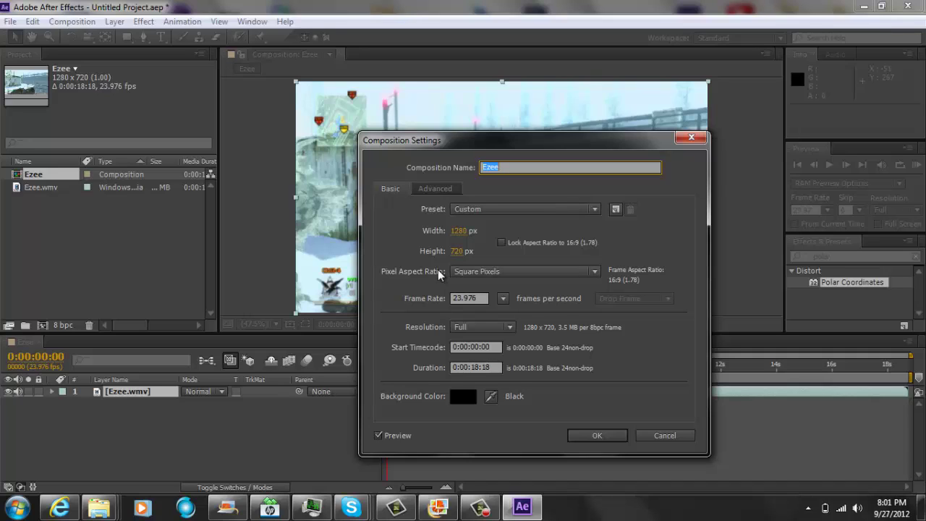
key("Tab")
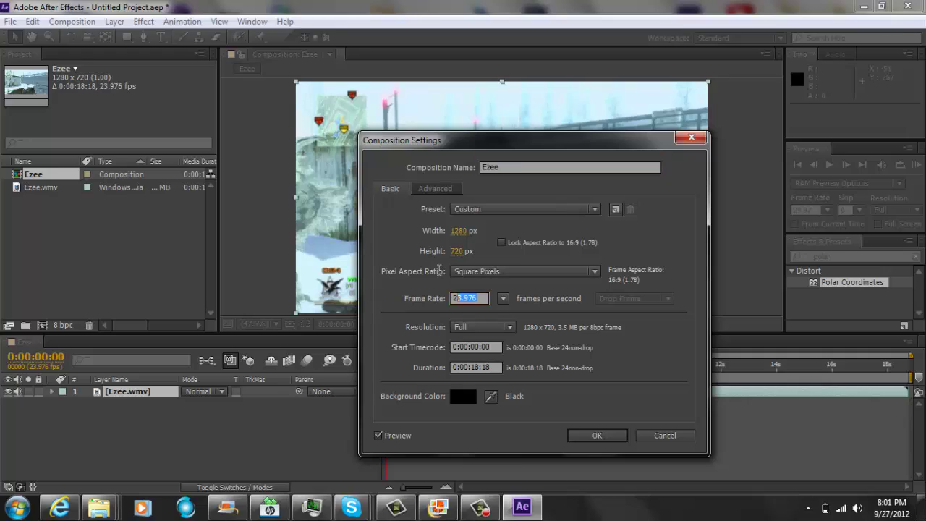
type("5")
left_click(438, 276)
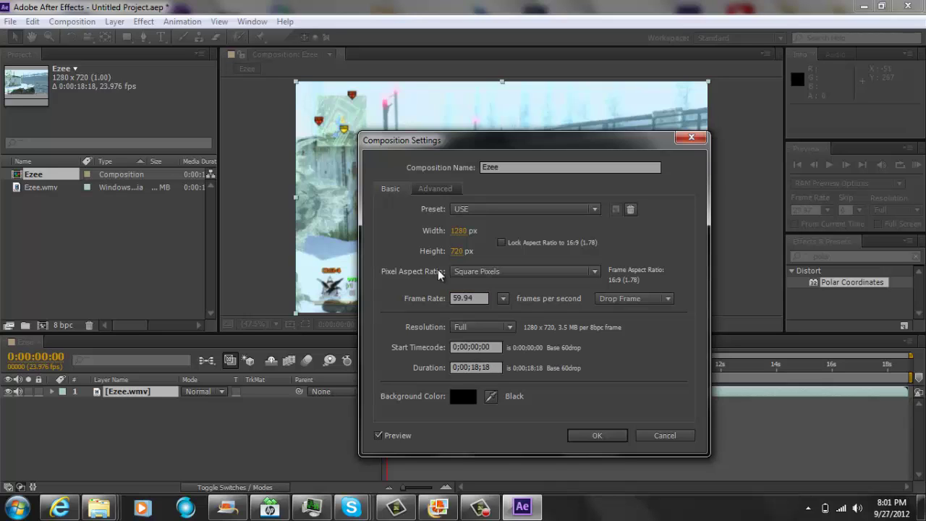
key("ctrl+Tab")
key("ctrl+Tab")
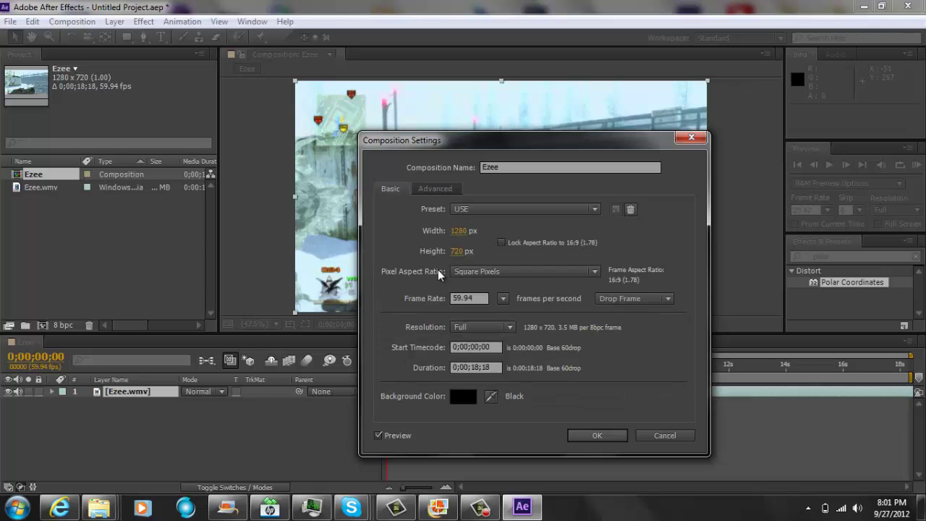
key("Return")
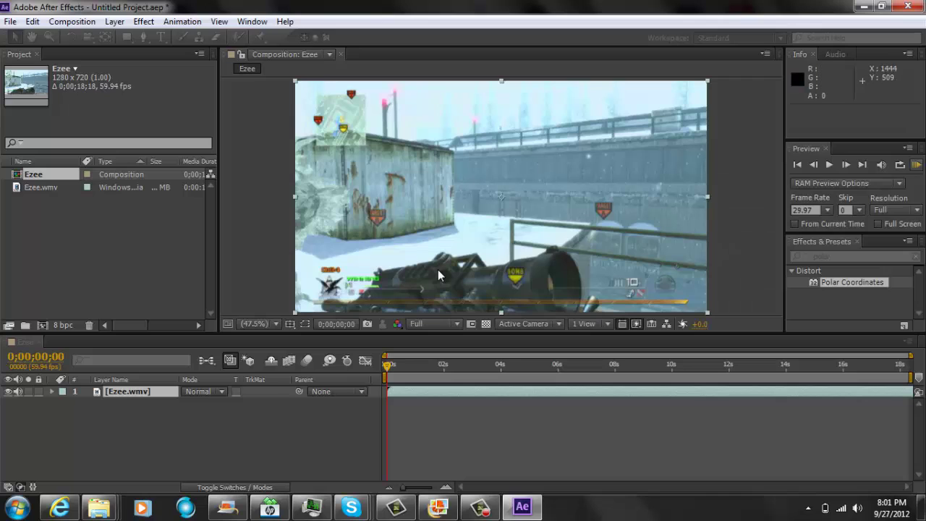
Start a RAM preview of the Ezee composition and switch to the Edits folder window in Windows Explorer.
key("KP_0")
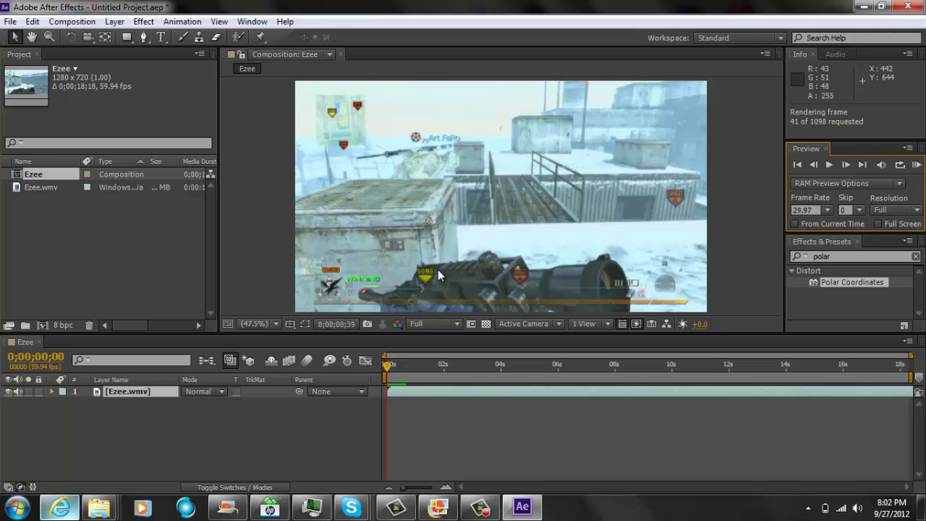
mouse_move(59, 507)
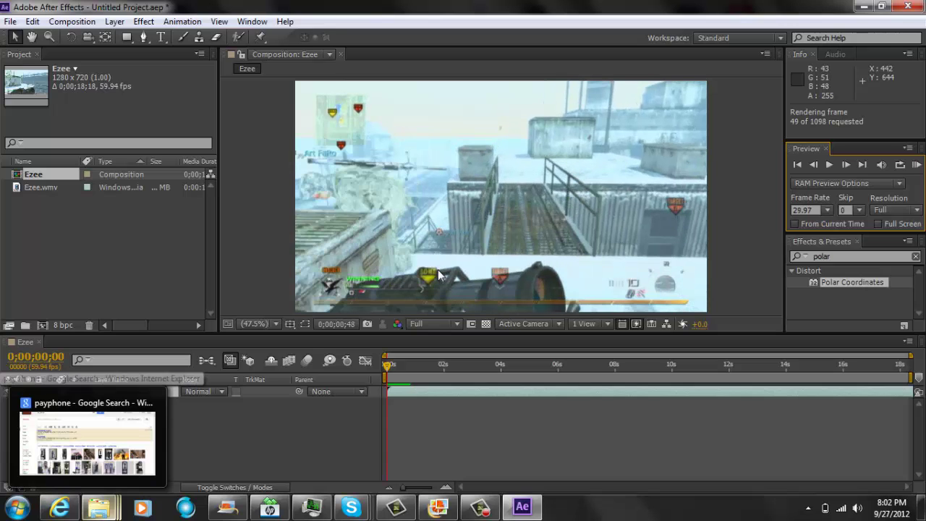
mouse_move(99, 507)
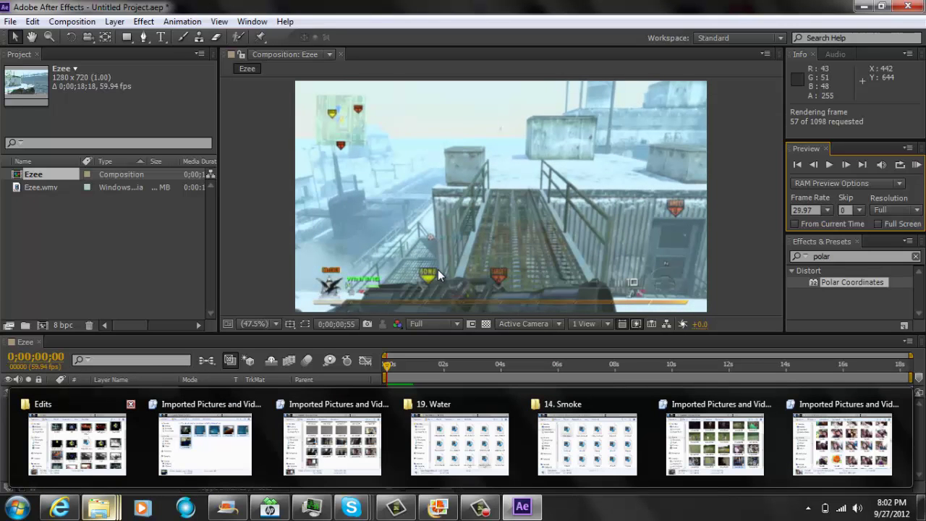
key("Right")
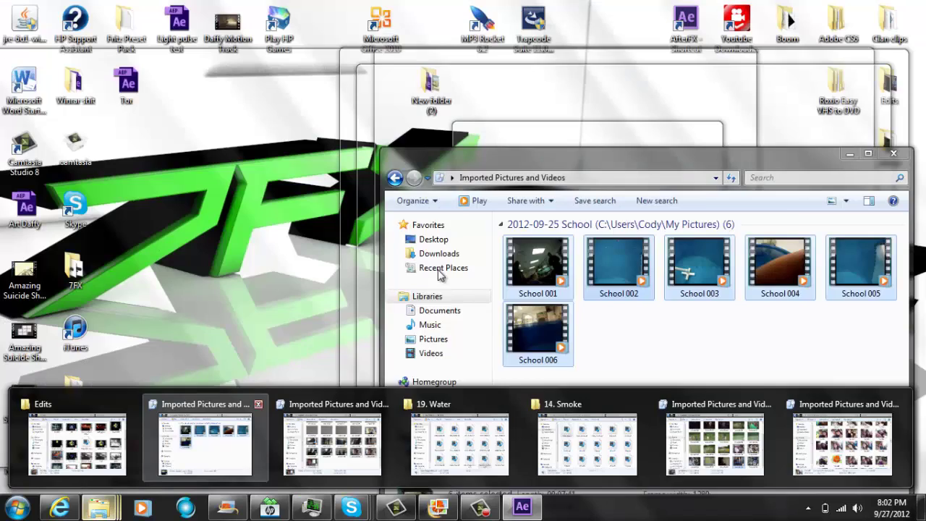
key("Left")
key("Return")
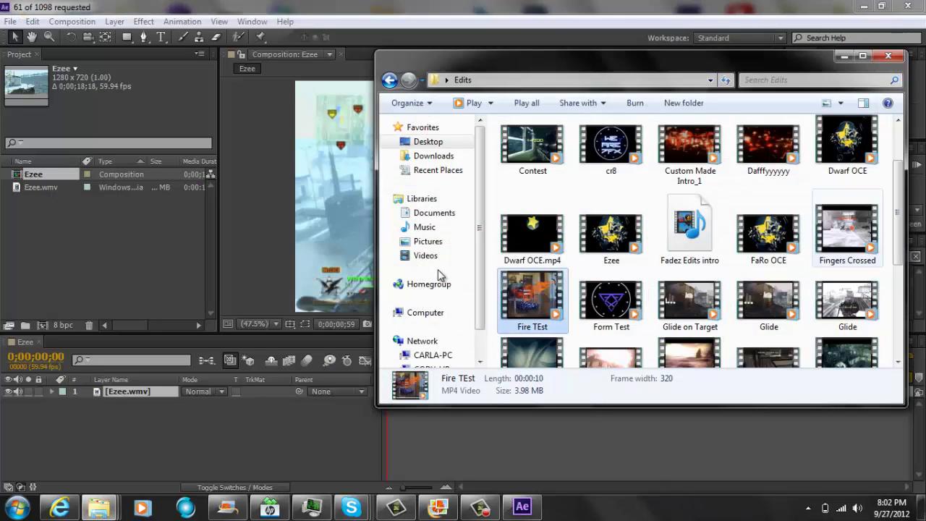
Go to the Desktop in the Explorer window and open the Clan clips folder.
scroll(439, 274, "up", 1)
scroll(439, 275, "up", 1)
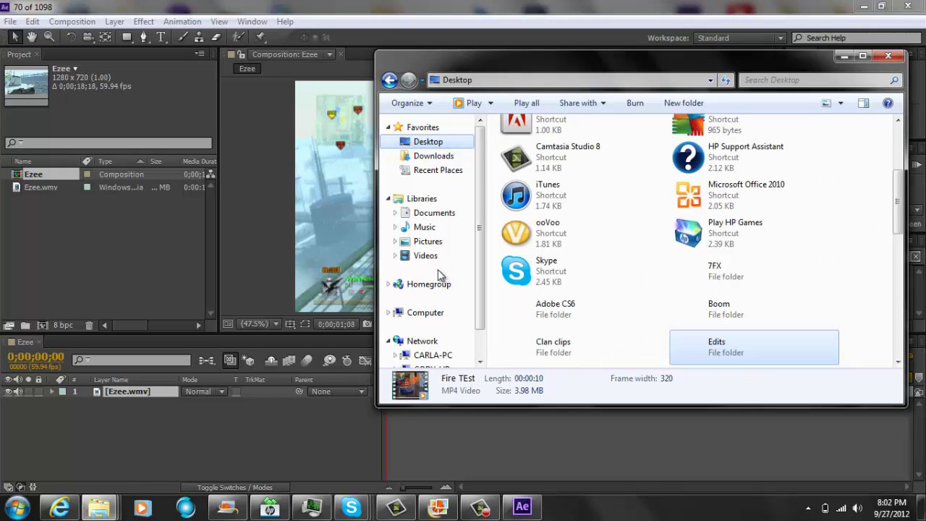
scroll(438, 275, "up", 1)
scroll(438, 275, "down", 4)
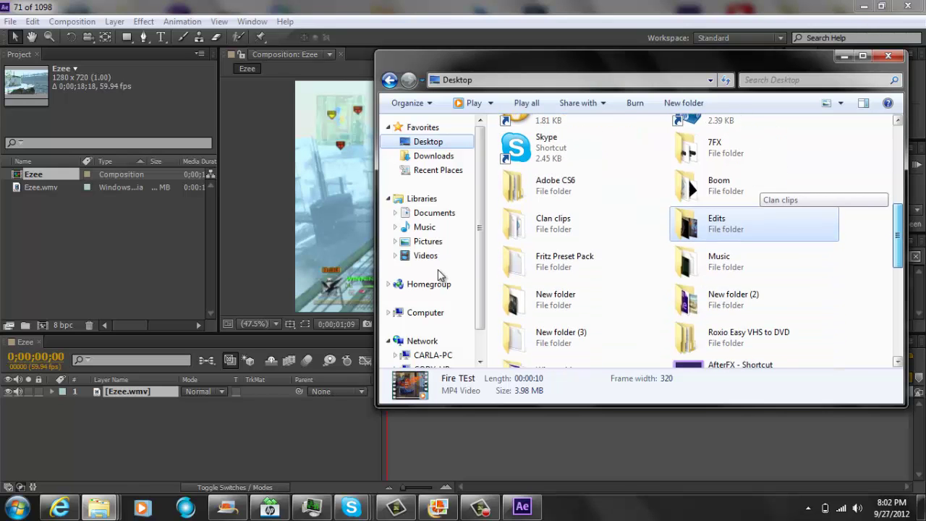
key("Left")
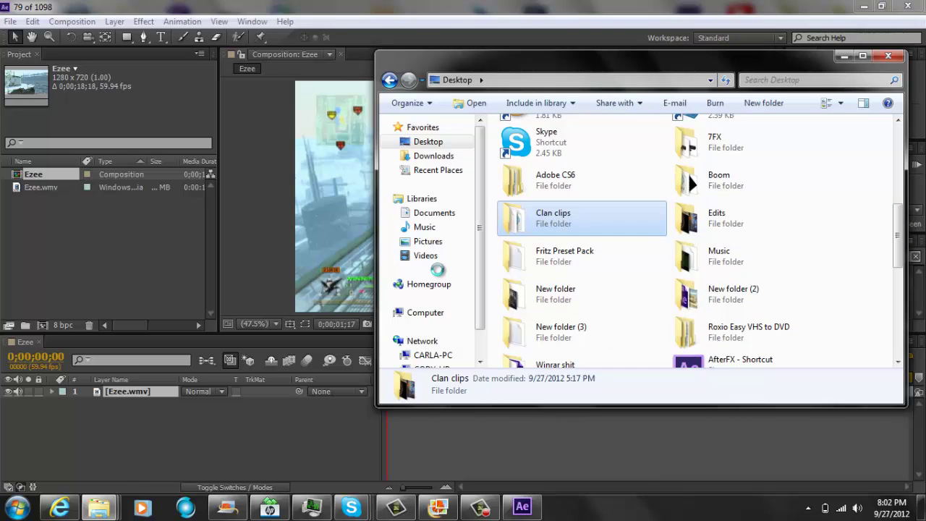
key("Return")
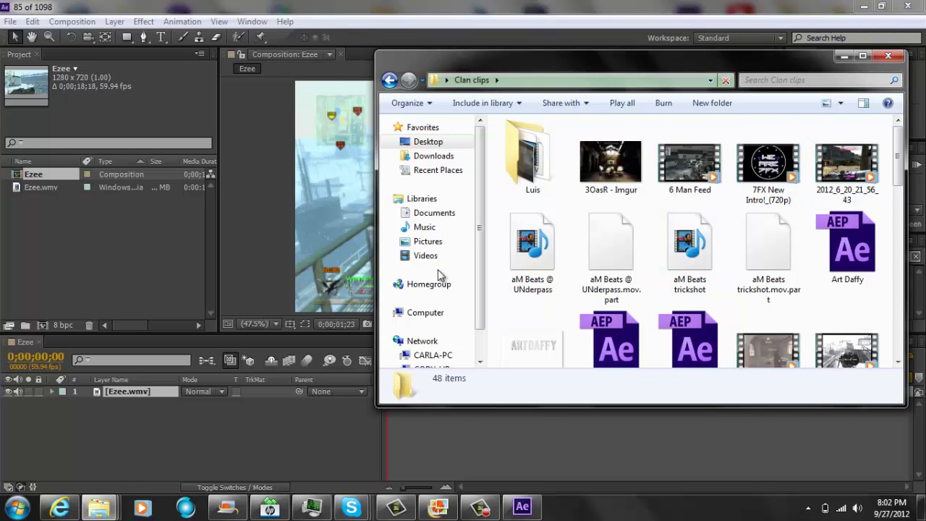
Play the Cr8s clip from the Clan clips folder, pause it at about 00:43, and switch back to After Effects.
scroll(439, 275, "down", 1)
scroll(439, 275, "down", 1)
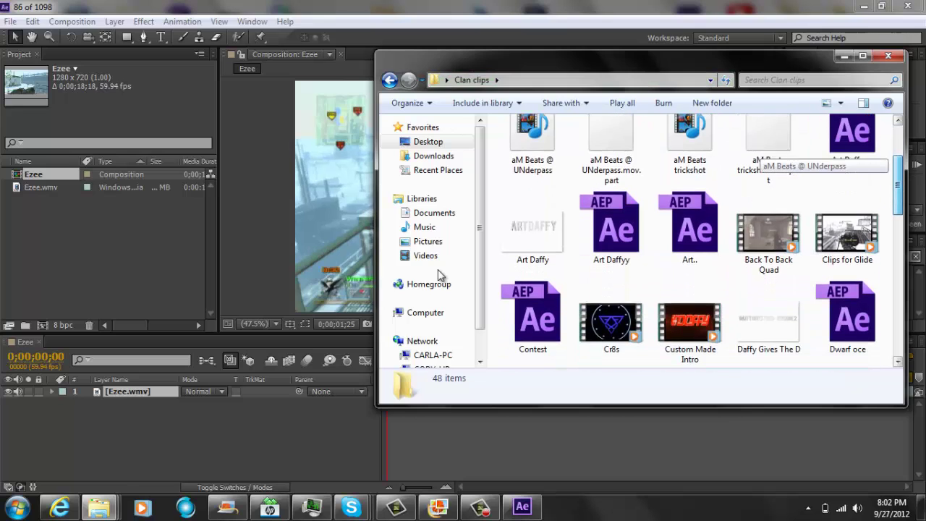
scroll(439, 275, "down", 1)
scroll(439, 275, "down", 1)
type("cr")
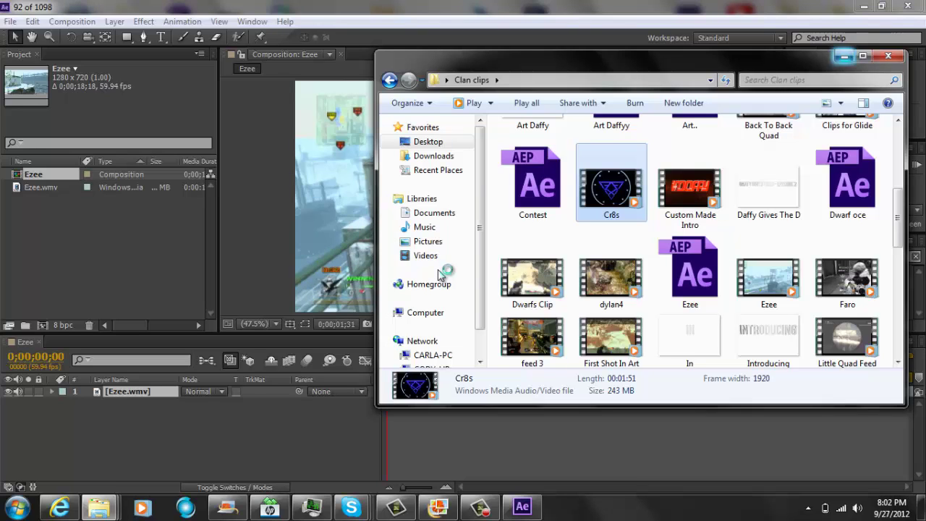
key("alt+F4")
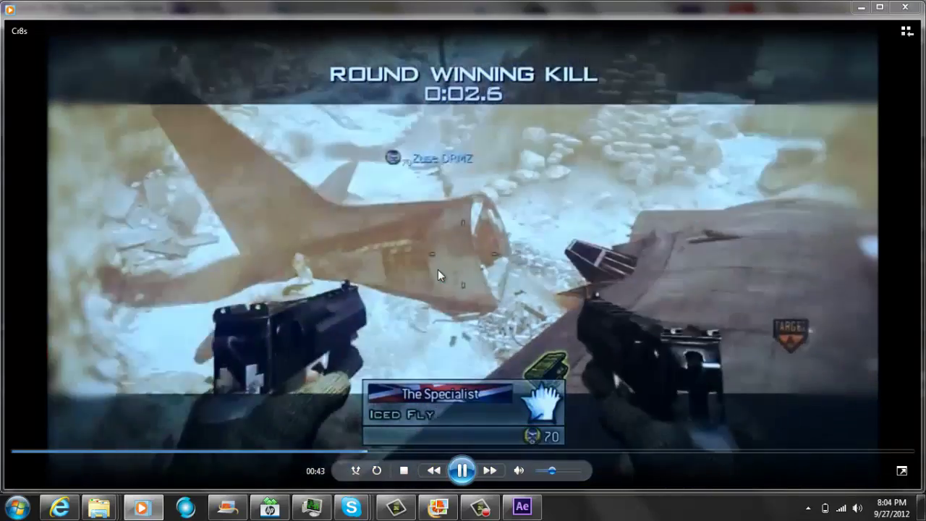
key("ctrl+p")
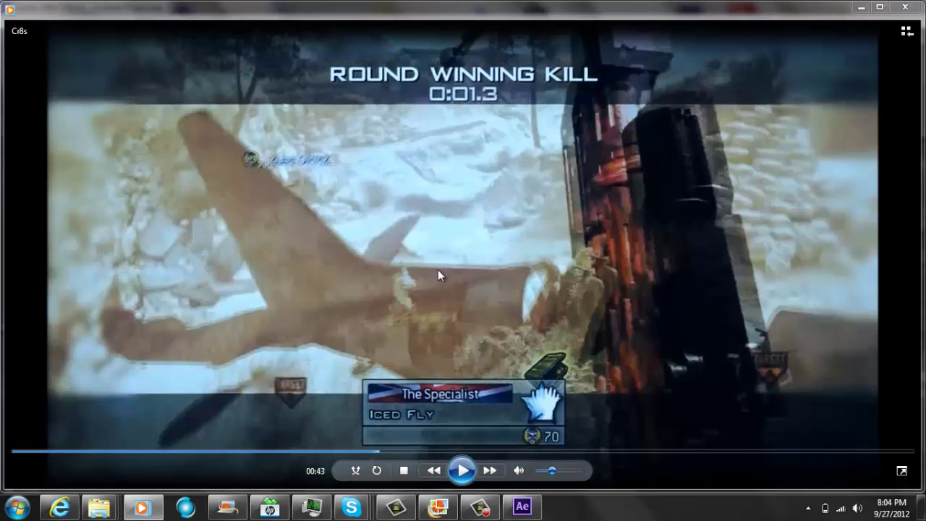
key("alt+Tab")
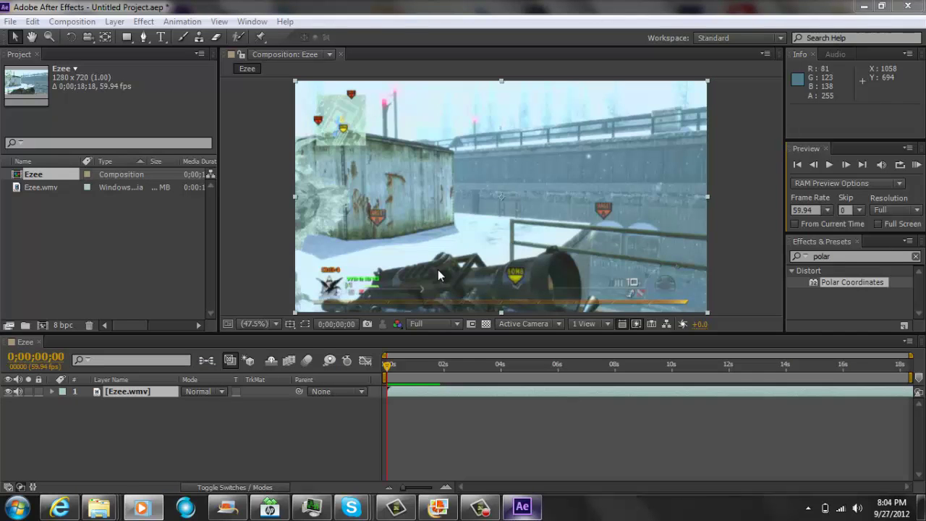
Preview the Ezee footage and jump through the timeline to 0;00;06;37, 0;00;10;51 and the end of the round winning kill.
key("KP_0")
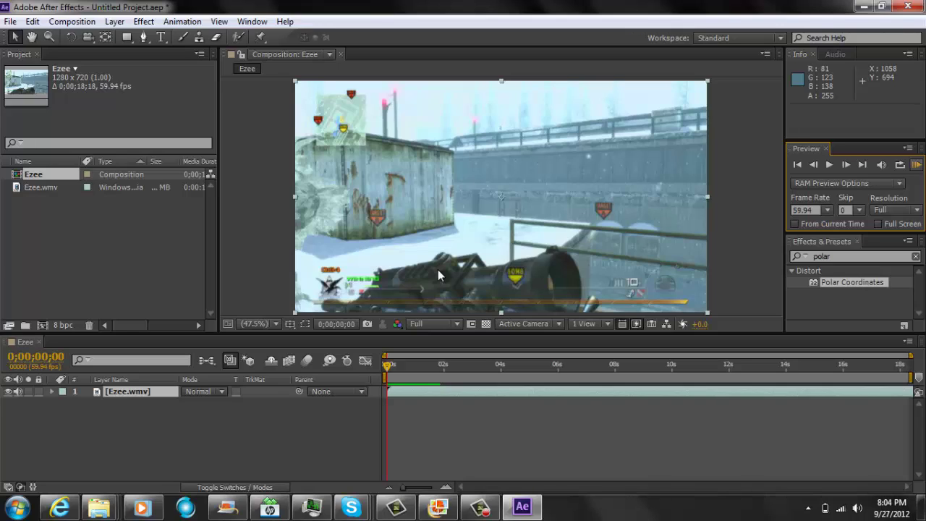
left_click(575, 364)
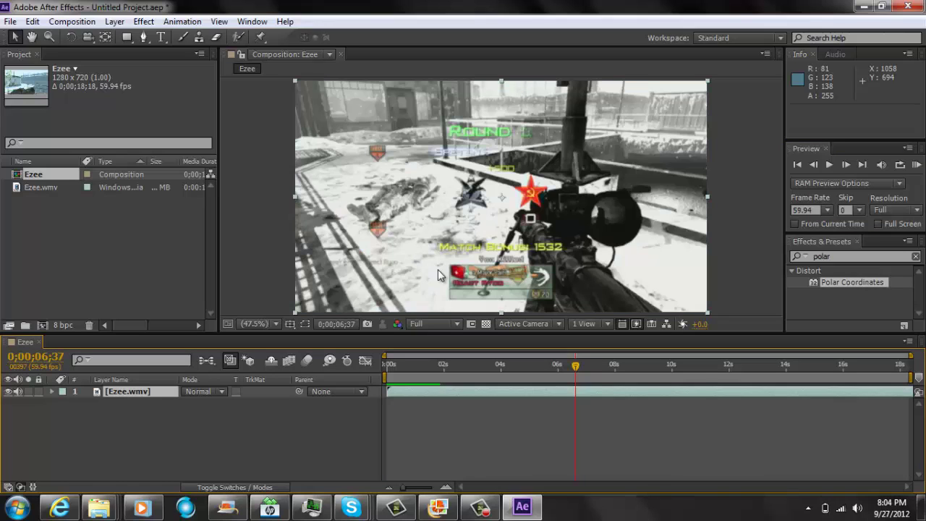
left_click(695, 364)
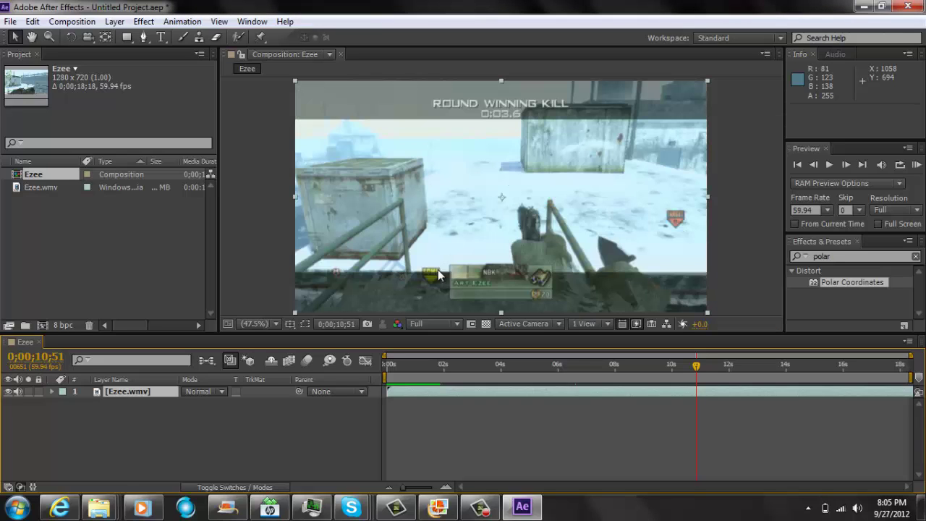
key("space")
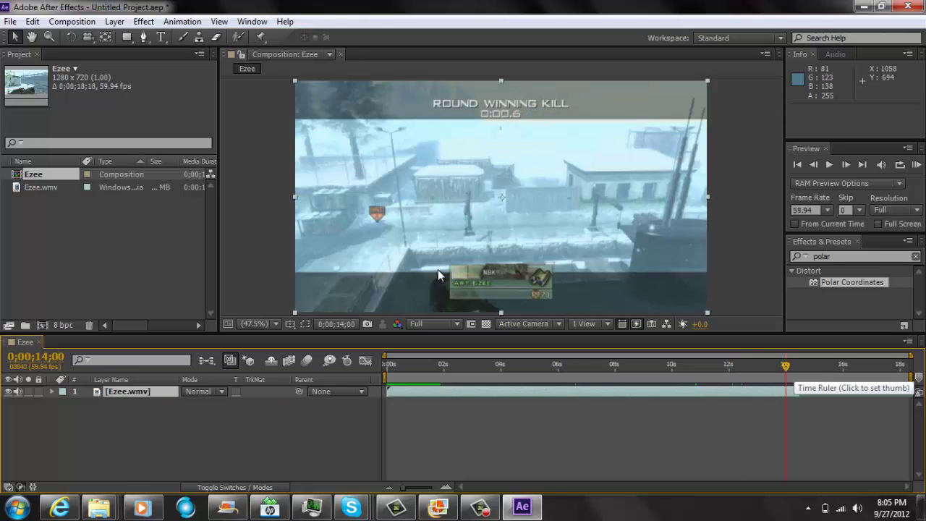
key("alt+t")
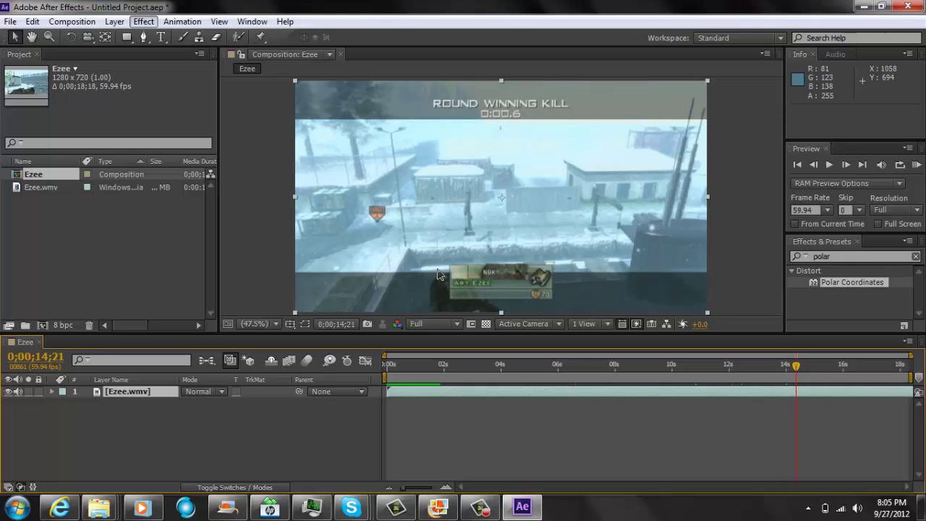
key("r")
key("Right")
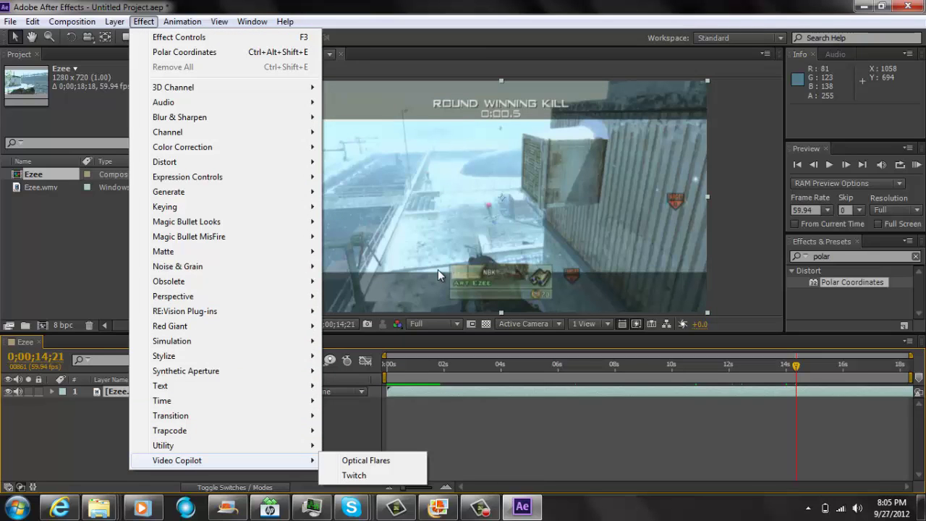
key("Escape")
key("Escape")
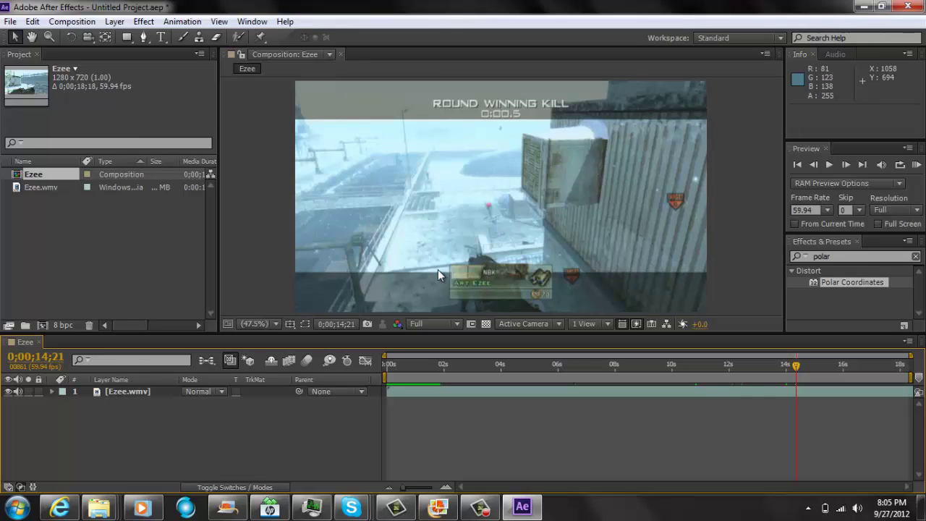
Advance the current time frame by frame to 0;00;14;48 in the Ezee composition.
key("Page_Down")
key("Page_Down")
key("Page_Down")
key("Page_Down")
key("Page_Down")
key("Page_Down")
key("Page_Down")
key("Page_Down")
key("Page_Down")
key("Page_Down")
key("Page_Down")
key("Page_Down")
key("Page_Down")
key("Page_Down")
key("Page_Down")
key("Page_Down")
key("Page_Down")
key("Page_Down")
key("Page_Down")
key("Page_Down")
key("Page_Down")
key("Page_Down")
key("Page_Down")
key("Page_Down")
key("Page_Down")
key("Page_Down")
key("Page_Down")
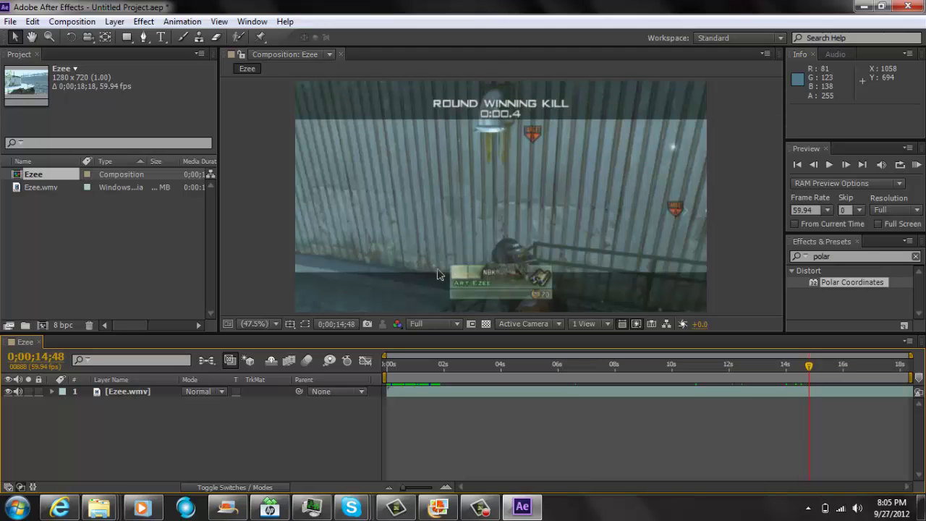
Step the Ezee composition forward frame by frame to 0;00;14;56 to examine the round winning shot.
key("space")
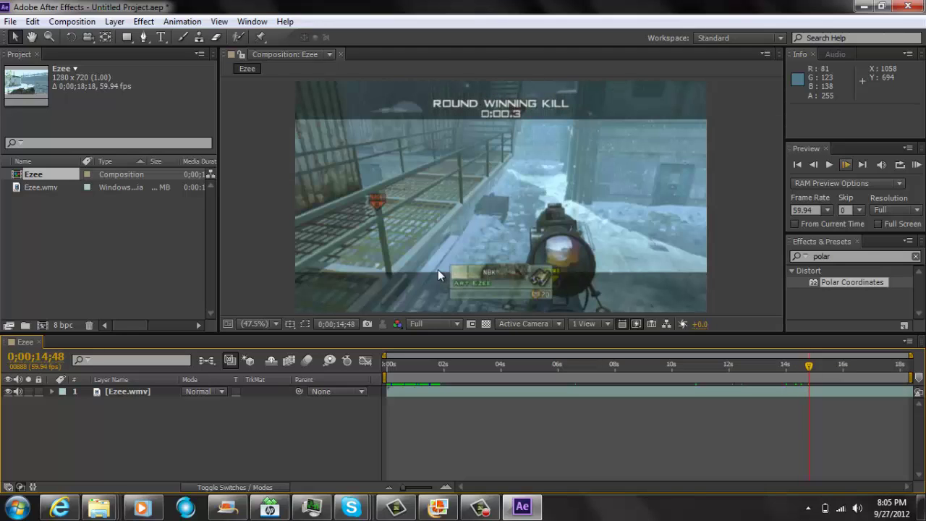
key("Page_Down")
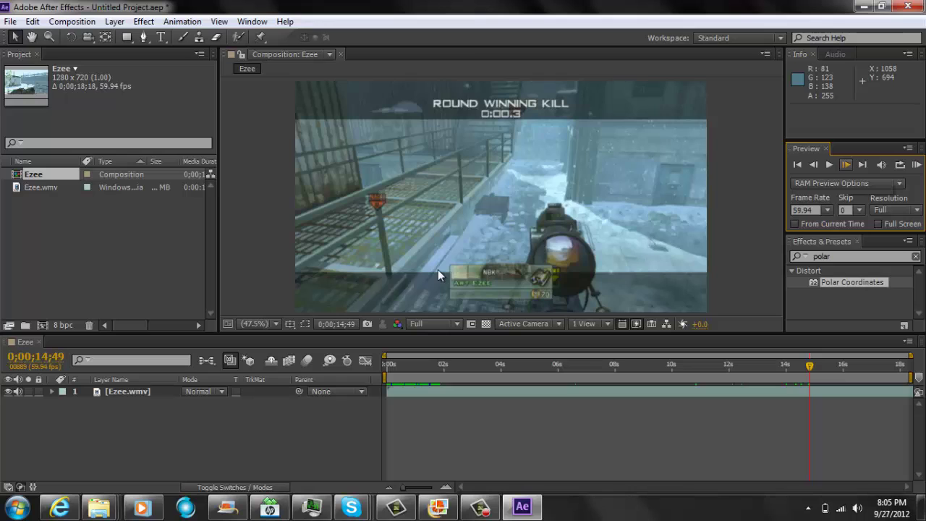
key("Page_Down")
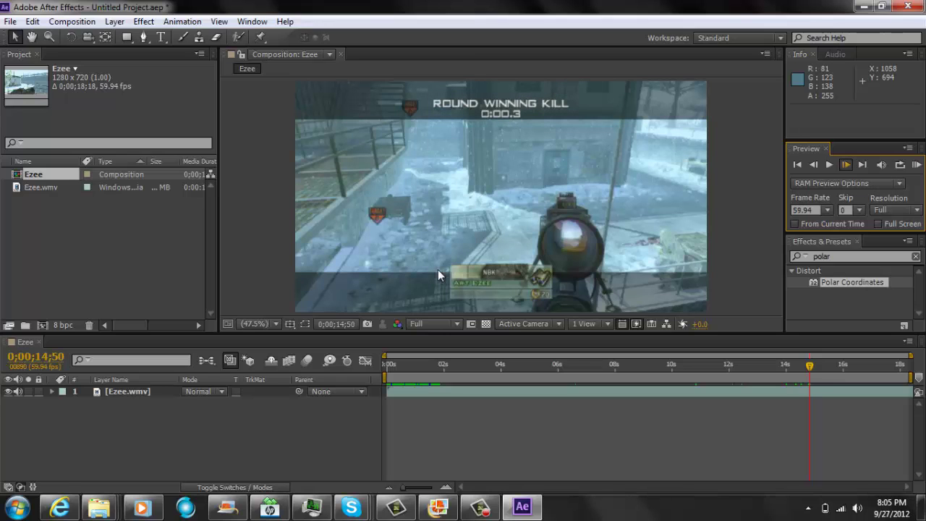
key("Page_Down")
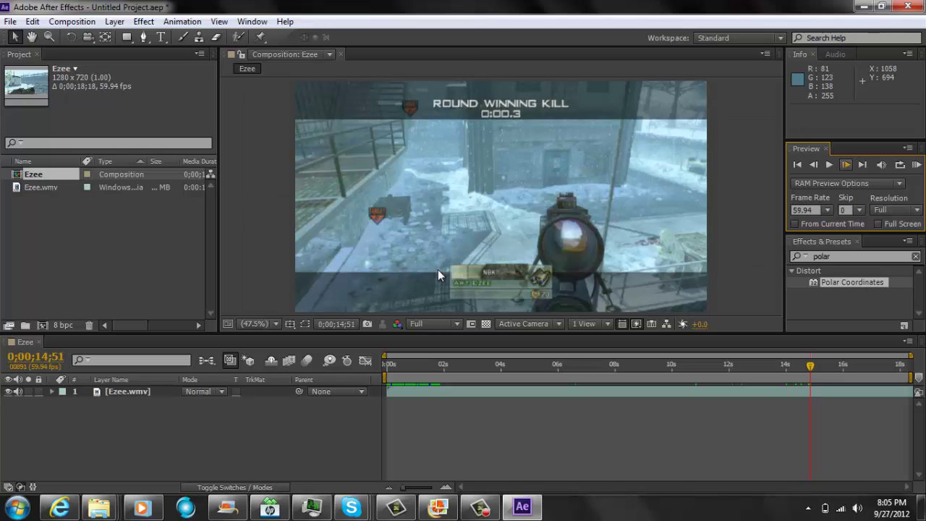
key("Page_Down")
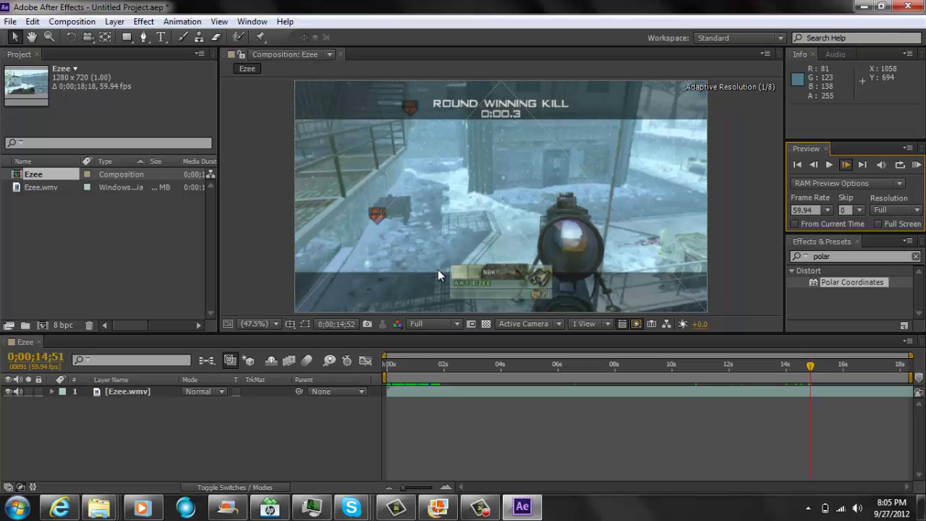
key("Page_Down")
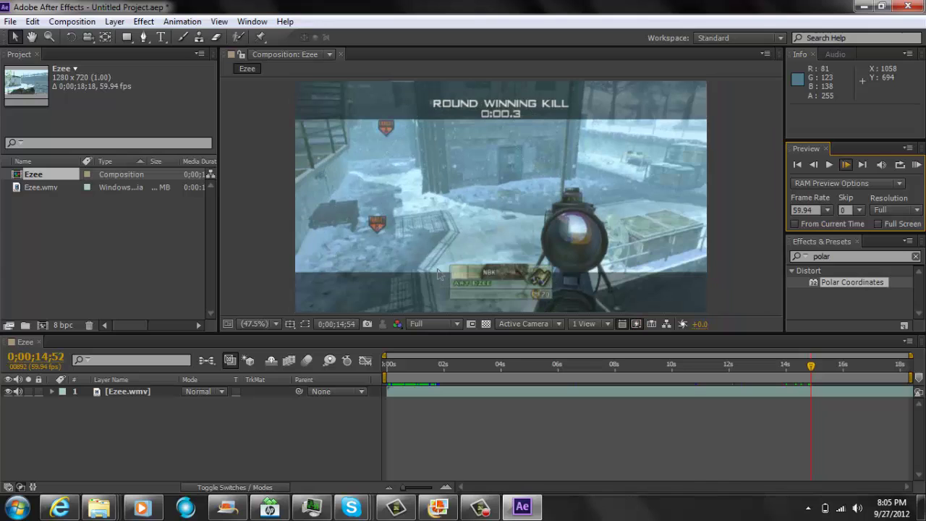
key("Page_Down")
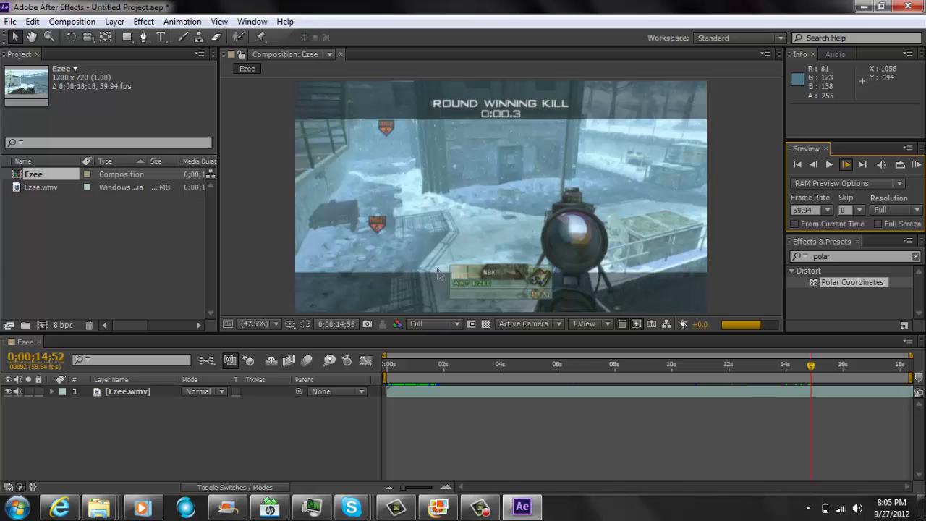
key("Page_Down")
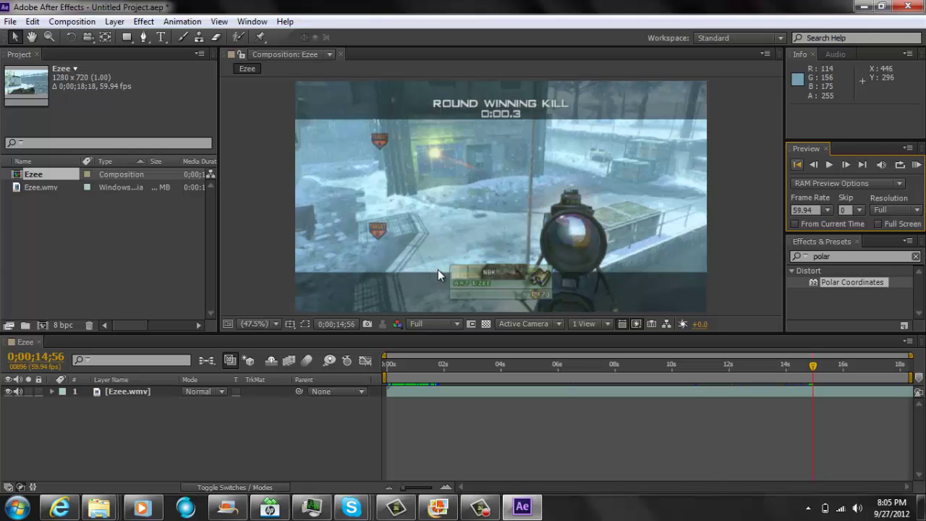
Step the current time back to 0;00;14;54, the frame just before the muzzle flash.
key("Page_Up")
key("Page_Up")
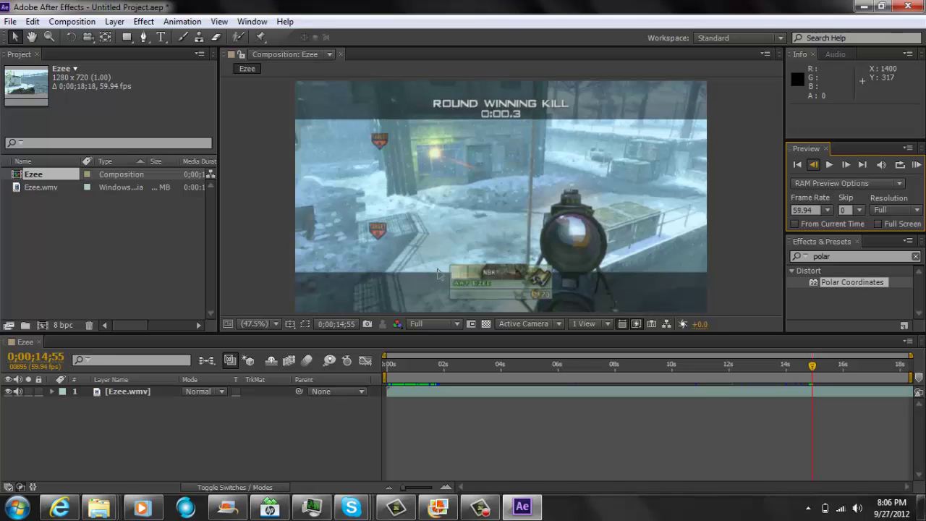
key("Page_Up")
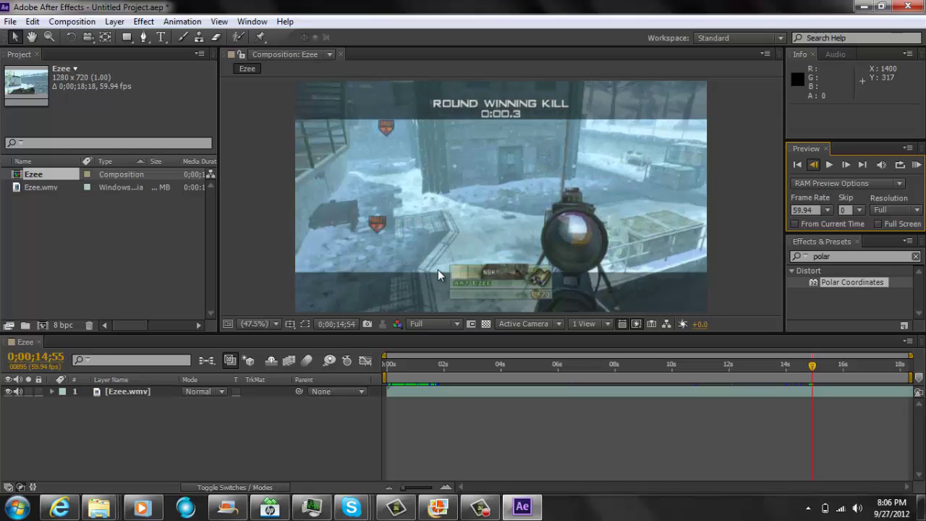
key("Page_Down")
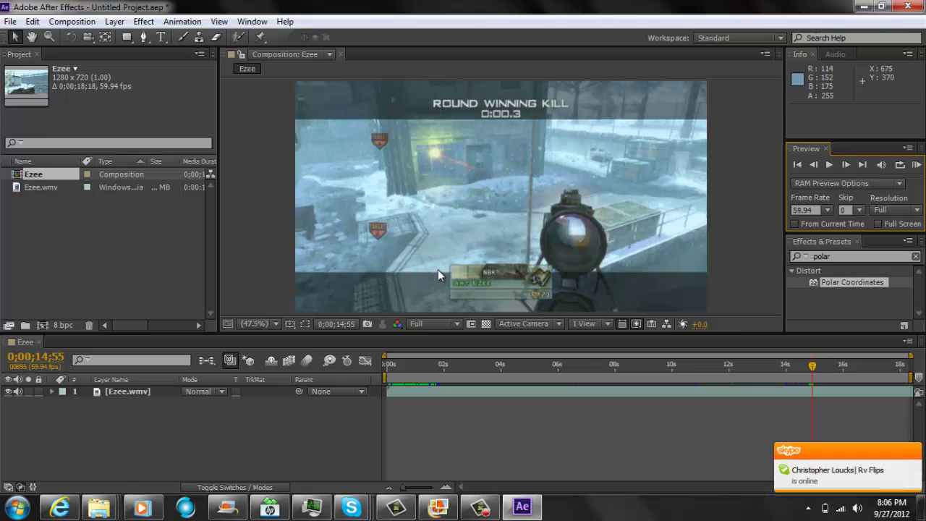
key("Page_Up")
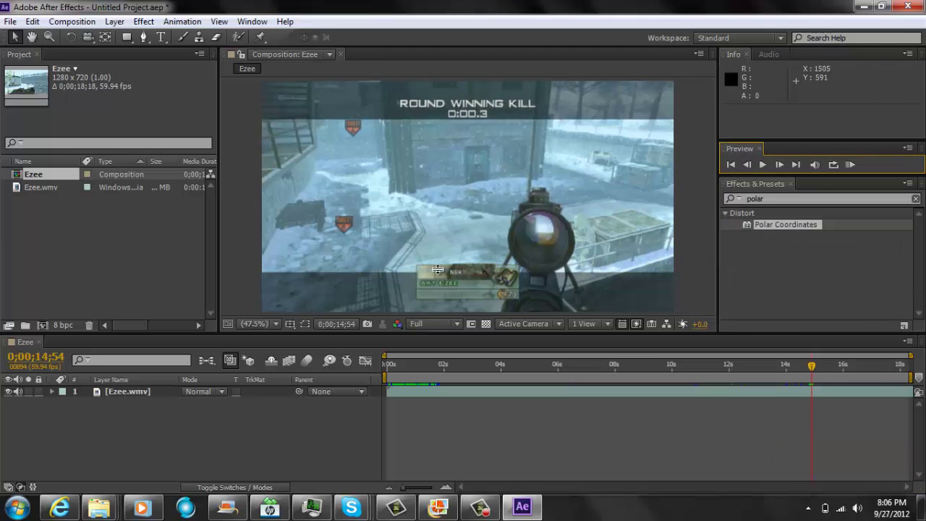
Find the Twirl distort effect, apply it to the Ezee.wmv layer and enable keyframing for its Angle at 0;00;14;54.
key("ctrl+5")
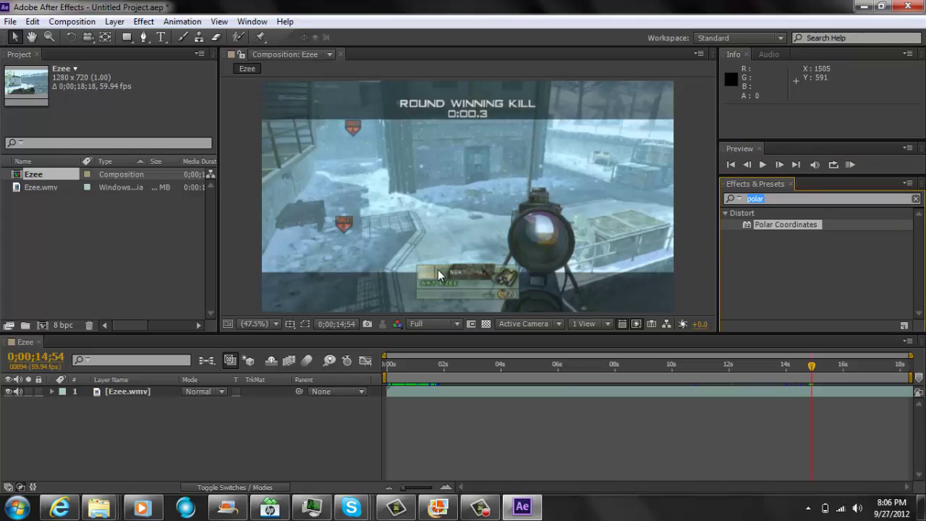
key("BackSpace")
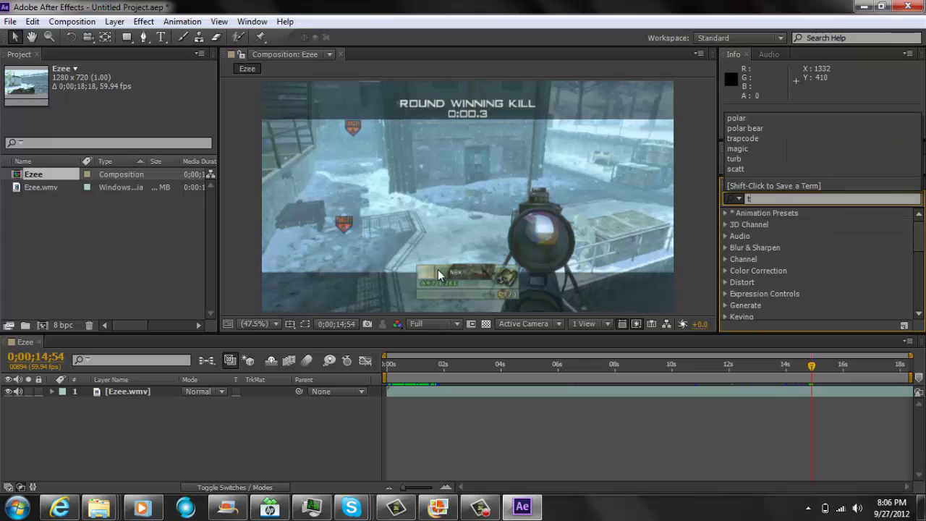
type("twirl")
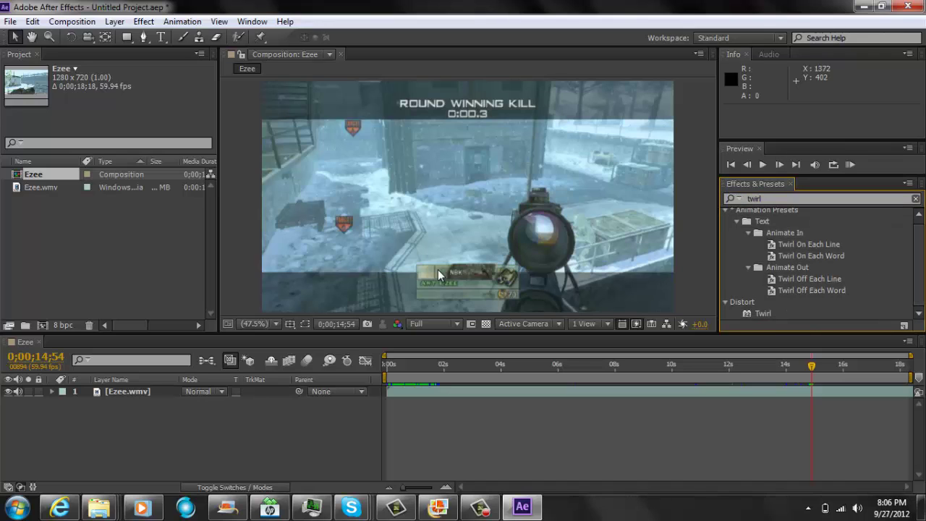
left_click_drag(763, 313, 437, 269)
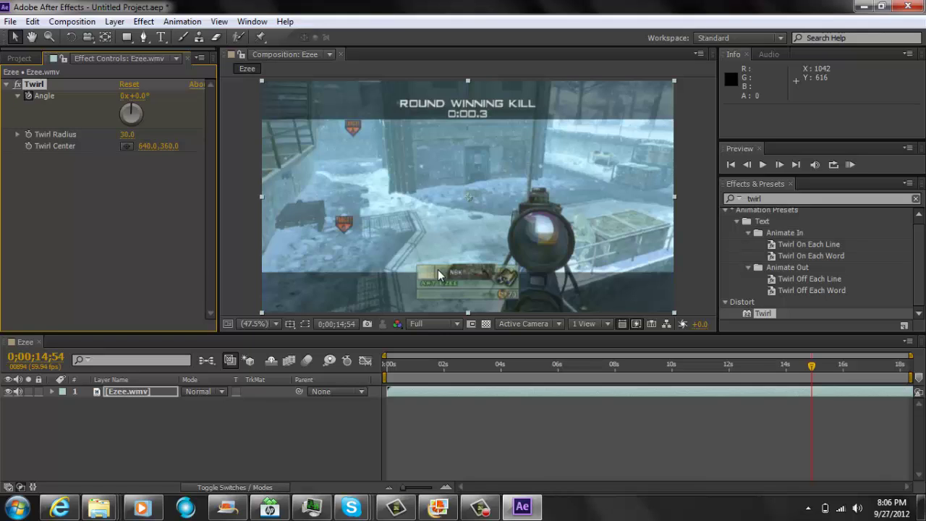
Set the Twirl Radius to 75.
left_click(127, 135)
type("75")
key("Return")
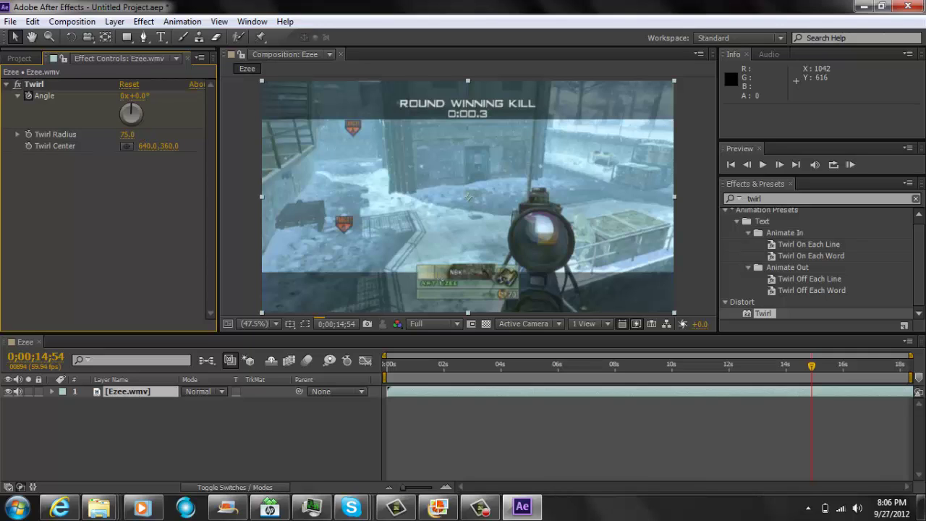
Advance one frame to 0;00;14;55 and set the Twirl Angle to 28° there.
key("space")
key("Page_Down")
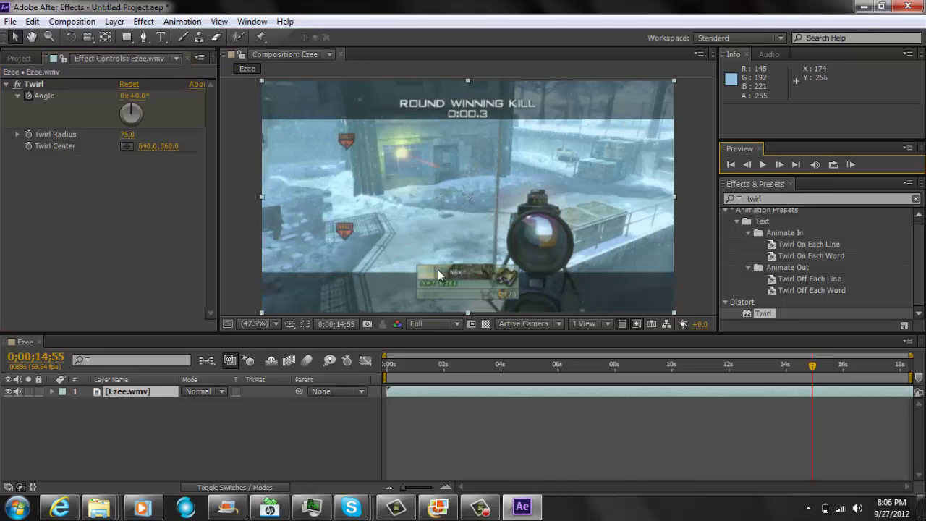
left_click(139, 96)
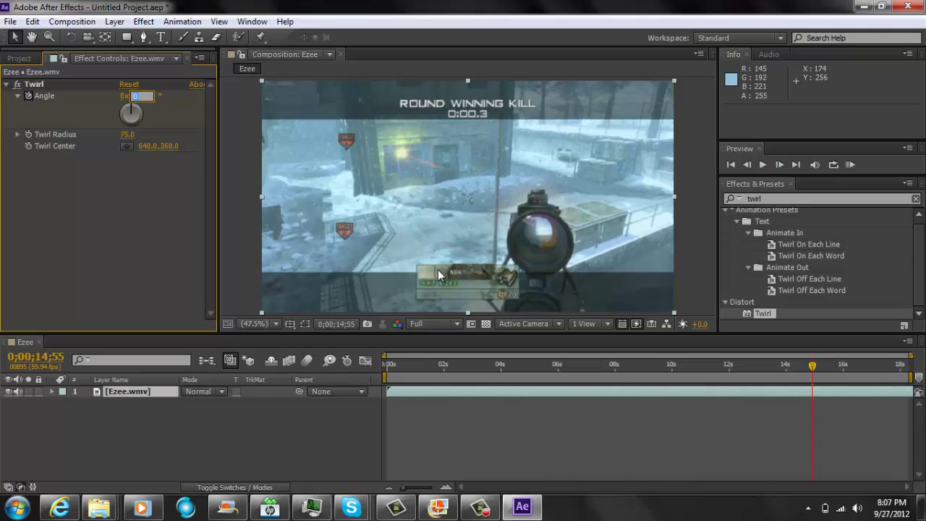
type("28")
key("Return")
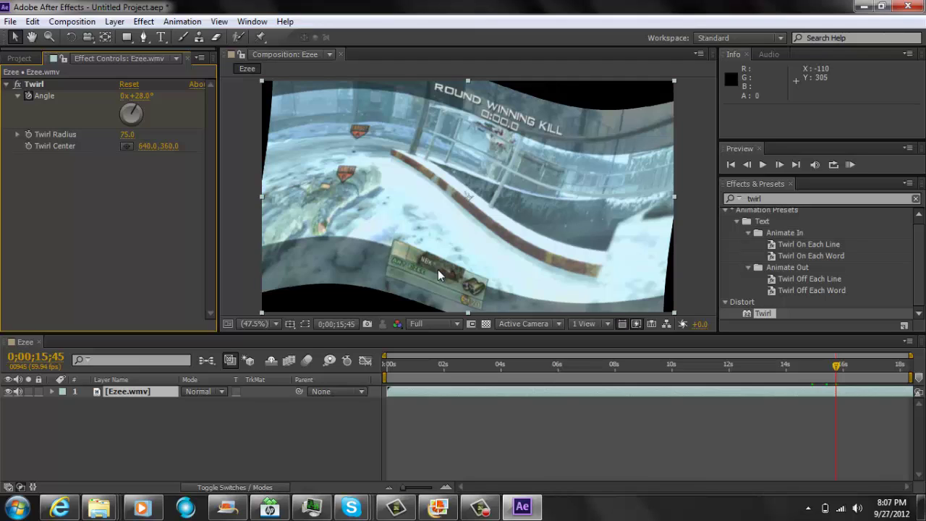
Set the Twirl Angle to 0° at 0;00;15;45.
left_click(137, 96)
type("0")
key("Return")
left_click(437, 275)
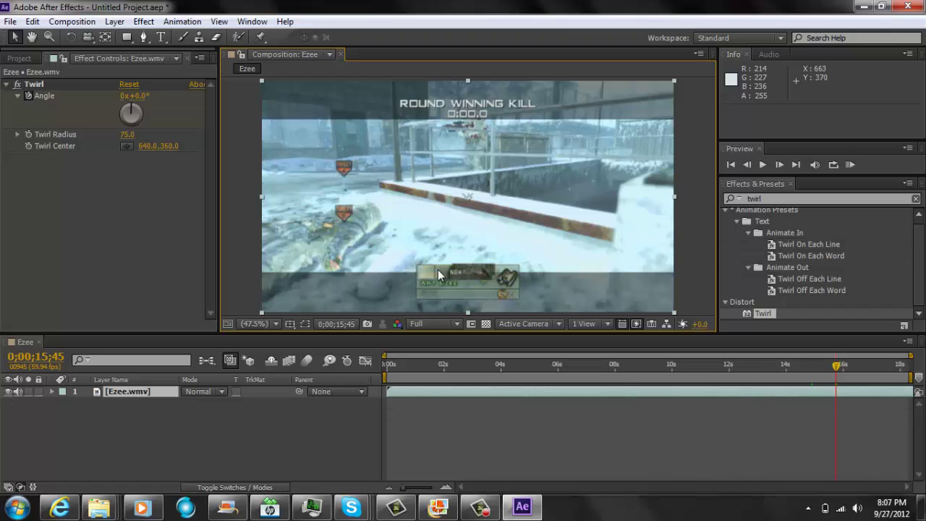
Reveal the layer's Twirl Angle keyframes, check the frames around the first ones and return to 0;00;14;54.
key("u")
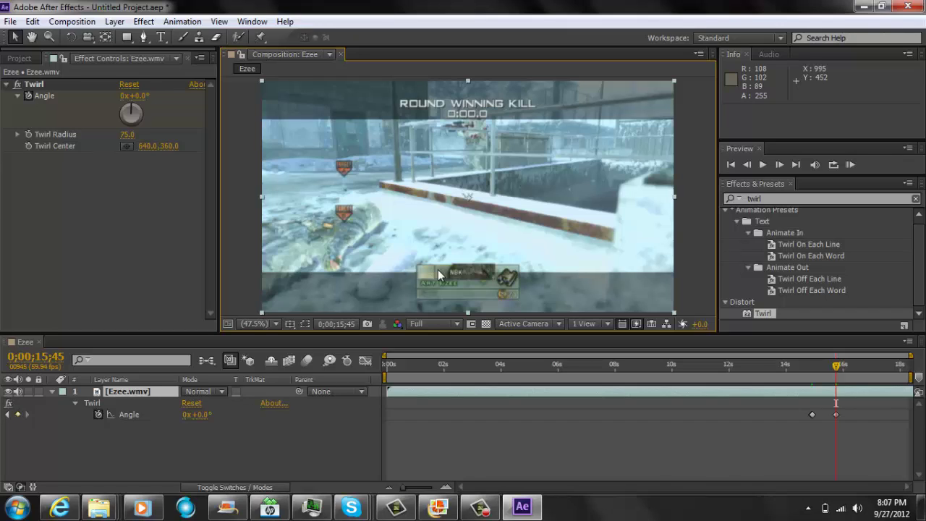
key("Page_Up")
key("j")
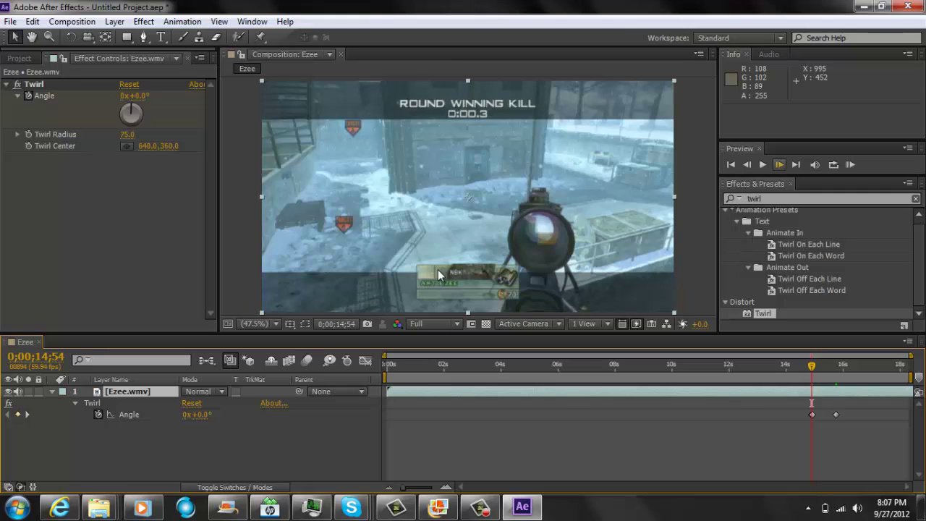
key("Page_Down")
key("Page_Up")
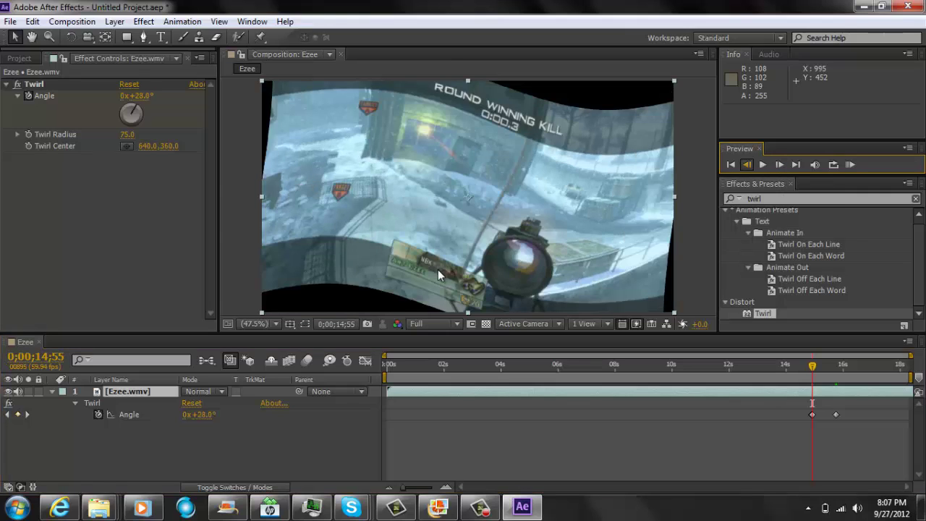
Find the Video Copilot Twitch effect, apply it to the Ezee.wmv layer and enable keyframing for its Amount.
key("ctrl+5")
type("twit")
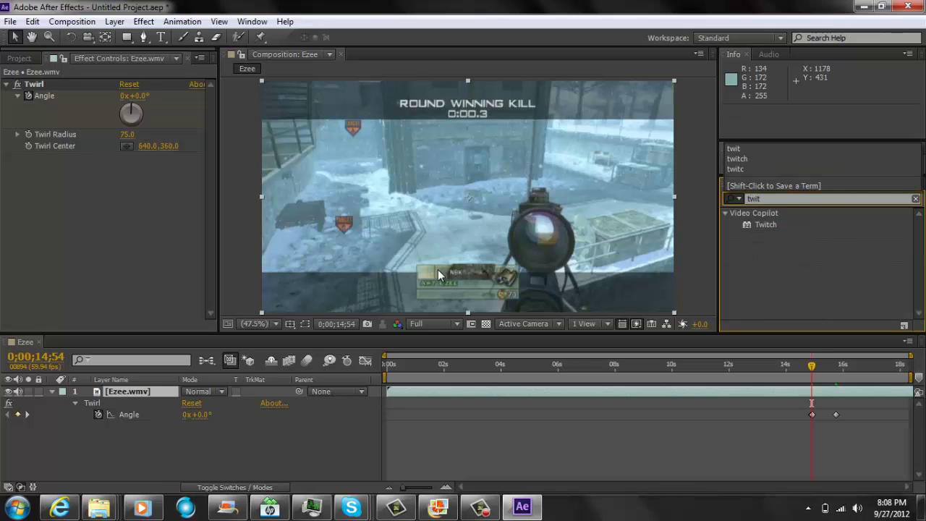
left_click_drag(765, 225, 579, 224)
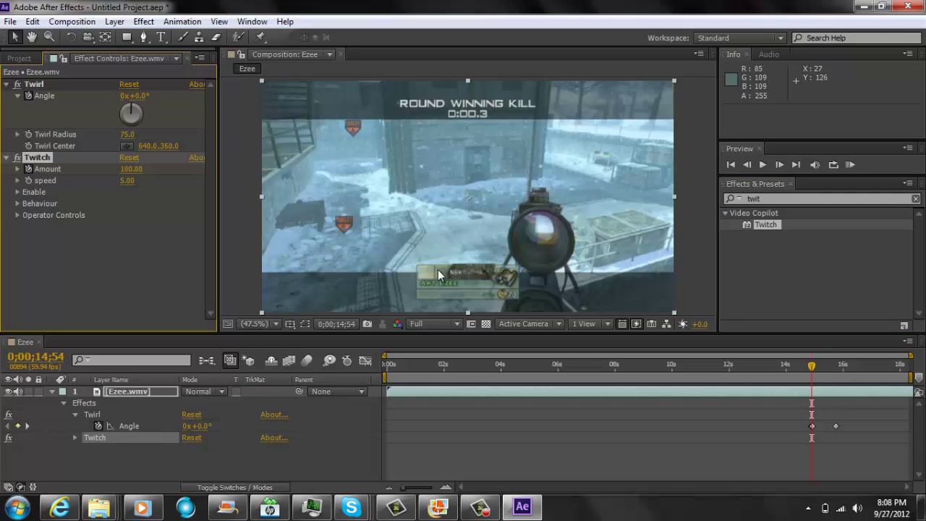
Set the Twitch Amount to 0 and its speed to 30 at 0;00;14;54.
left_click(131, 168)
type("0")
key("Tab")
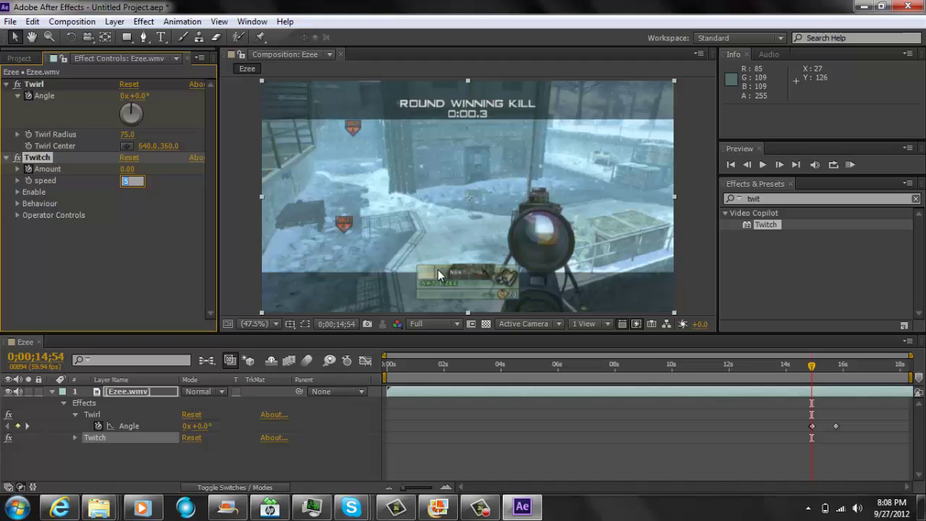
type("30")
key("Return")
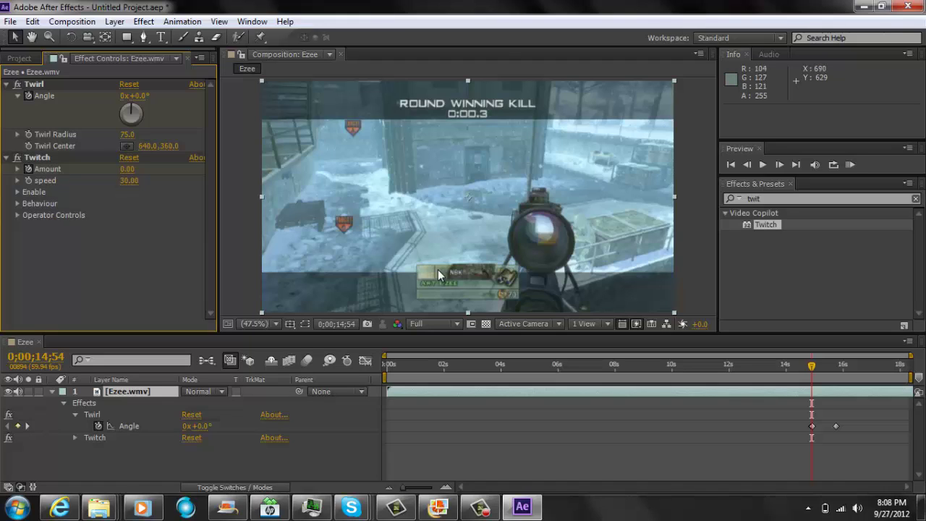
Advance one frame to 0;00;14;55 and set the Twitch Amount to 85 there.
left_click(779, 165)
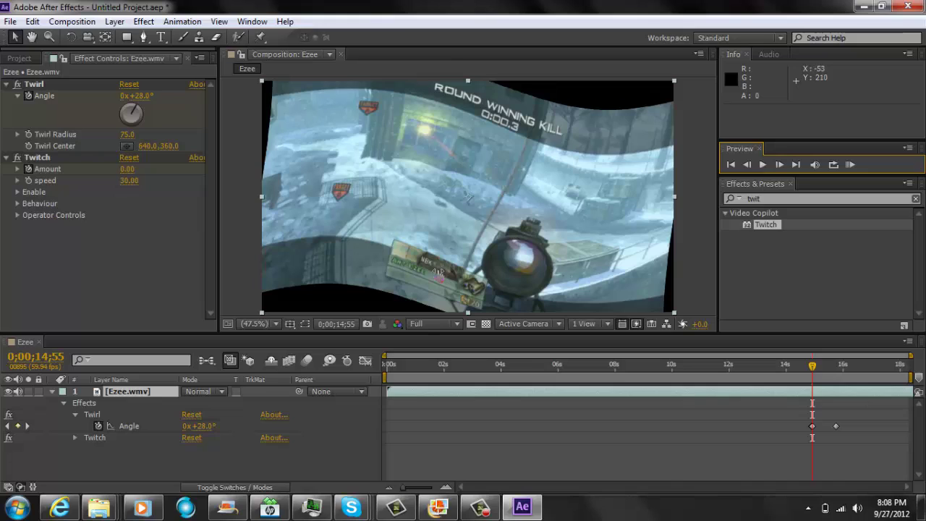
left_click(127, 168)
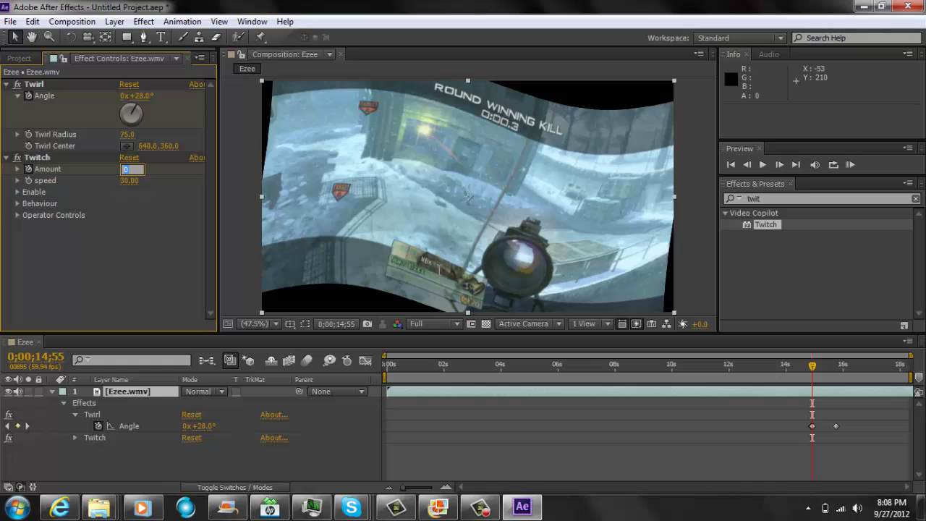
type("85")
key("Return")
Enable Blur, Light and Slide in the Twitch effect and increase its Slide RGB Split.
left_click(17, 192)
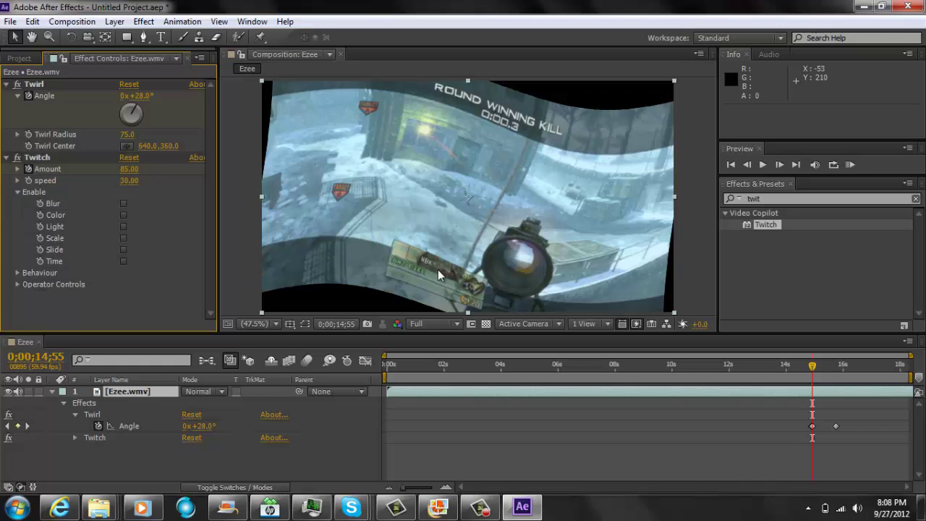
left_click(122, 249)
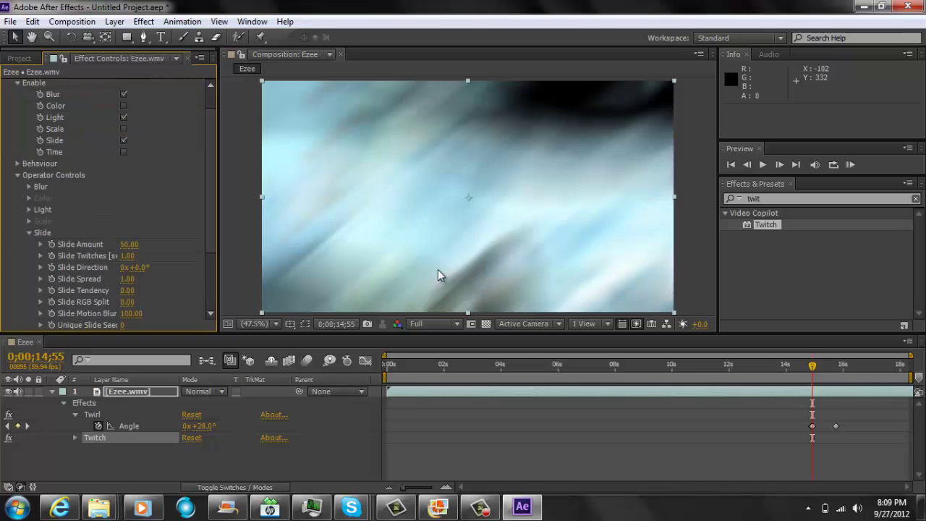
left_click_drag(127, 302, 148, 301)
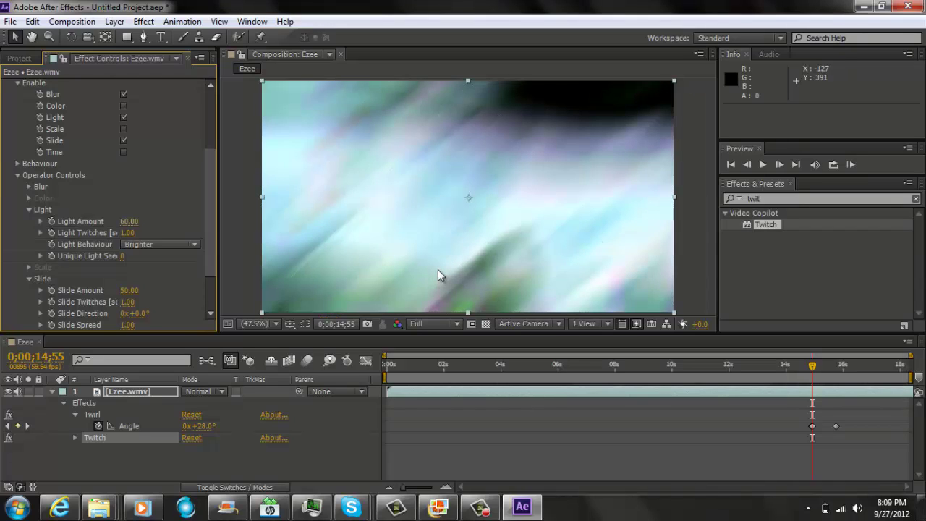
Show the layer's keyframed properties and set the Twitch Amount to 0 at 0;00;15;45, in line with the last Twirl Angle keyframe.
scroll(108, 202, "up", 8)
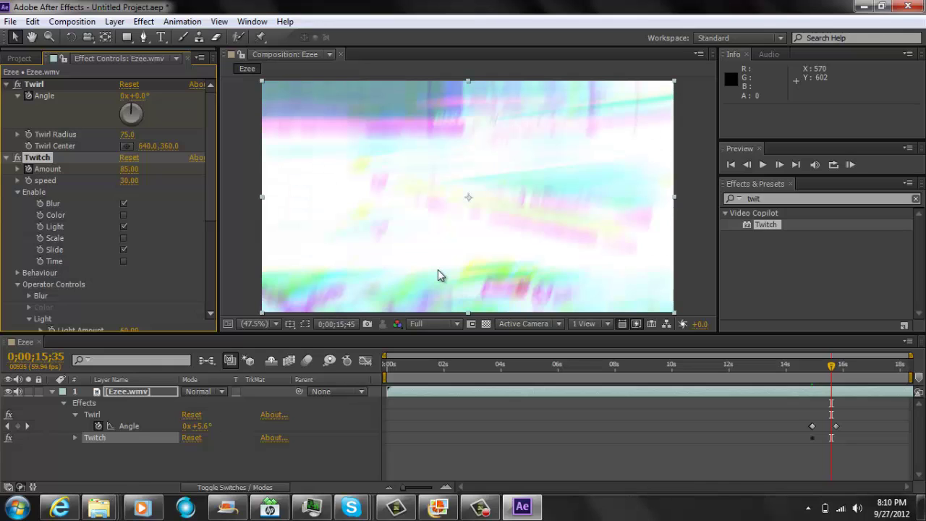
key("u")
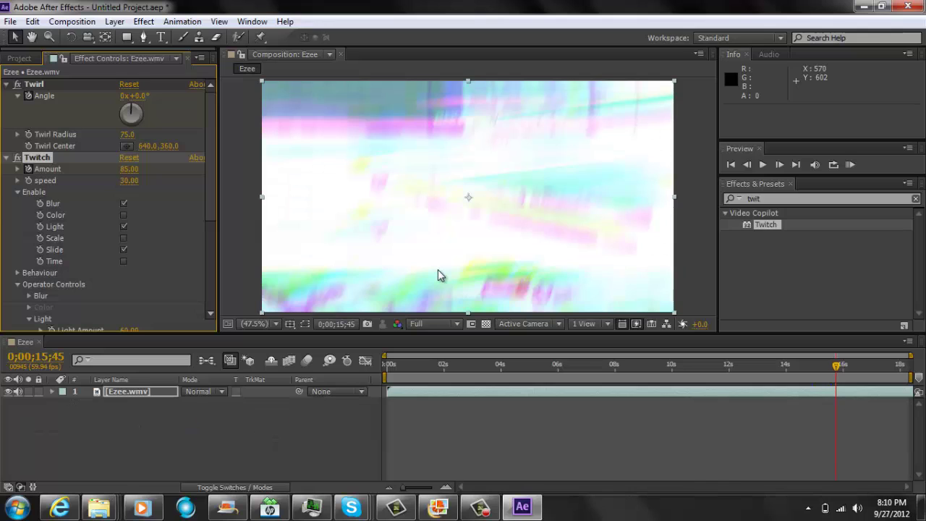
key("u")
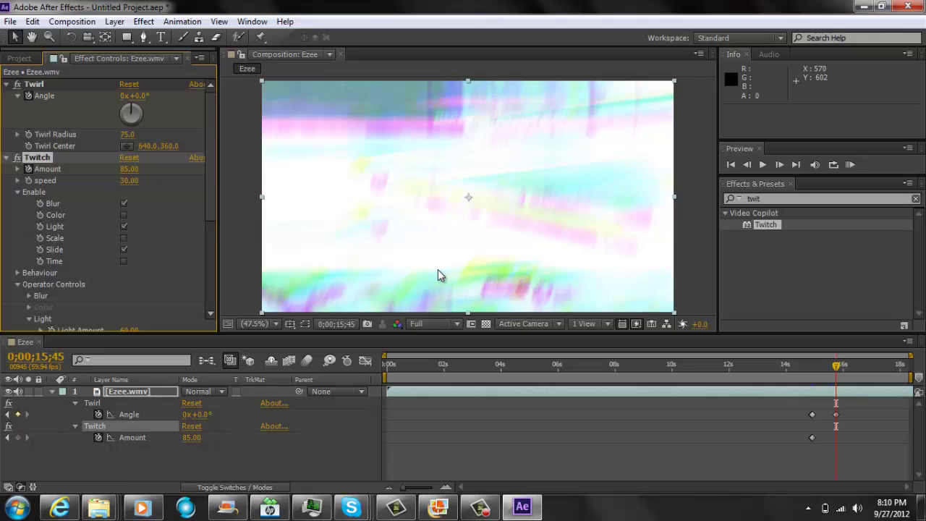
key("Tab")
type("0")
left_click(439, 274)
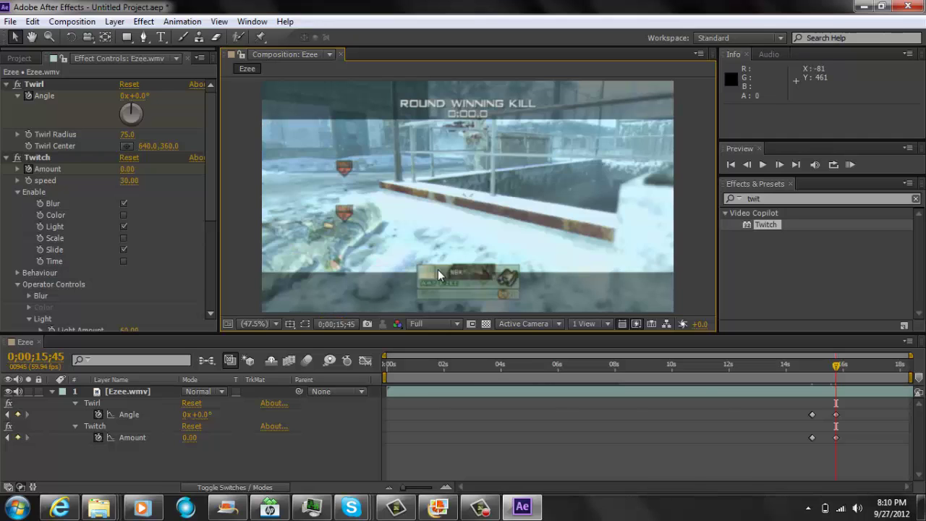
scroll(109, 203, "down", 1)
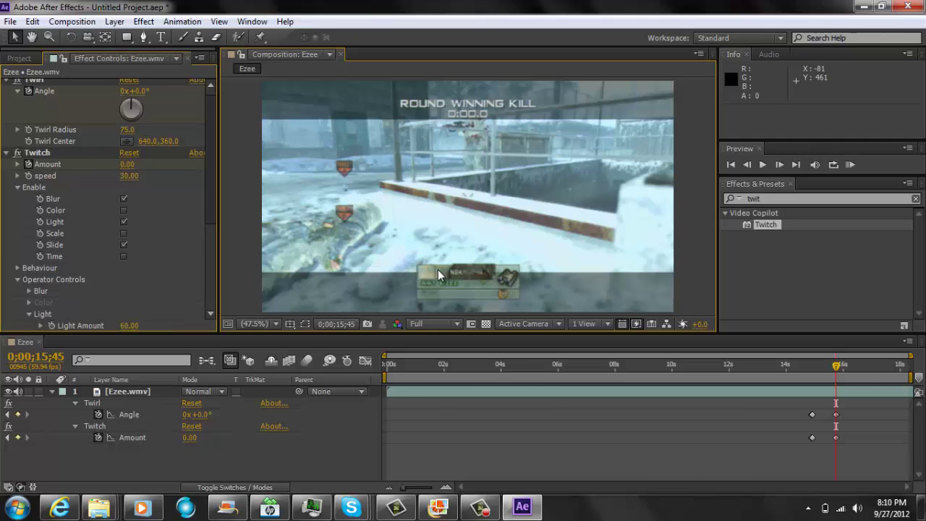
scroll(109, 203, "down", 8)
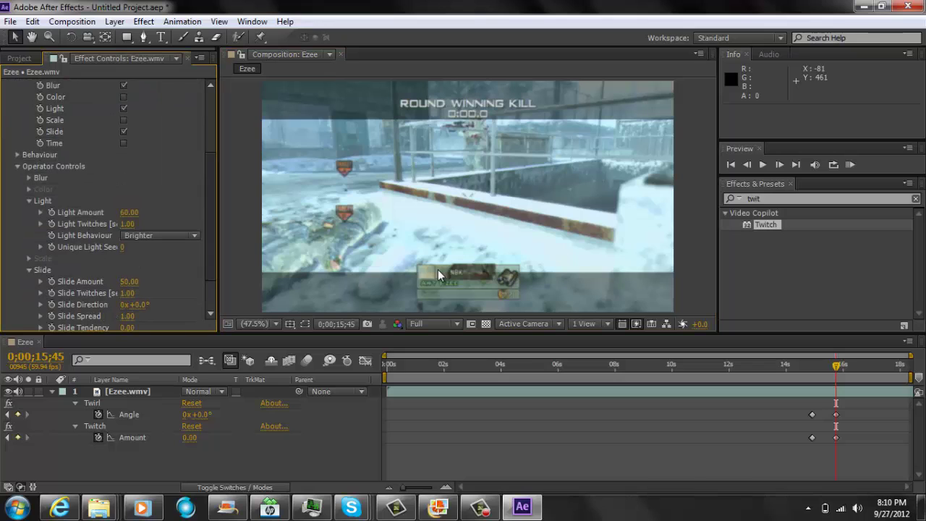
scroll(108, 202, "up", 9)
Select the Ezee.wmv layer, go to 0;00;14;54 and add a Scale keyframe of 100% there.
left_click(438, 275)
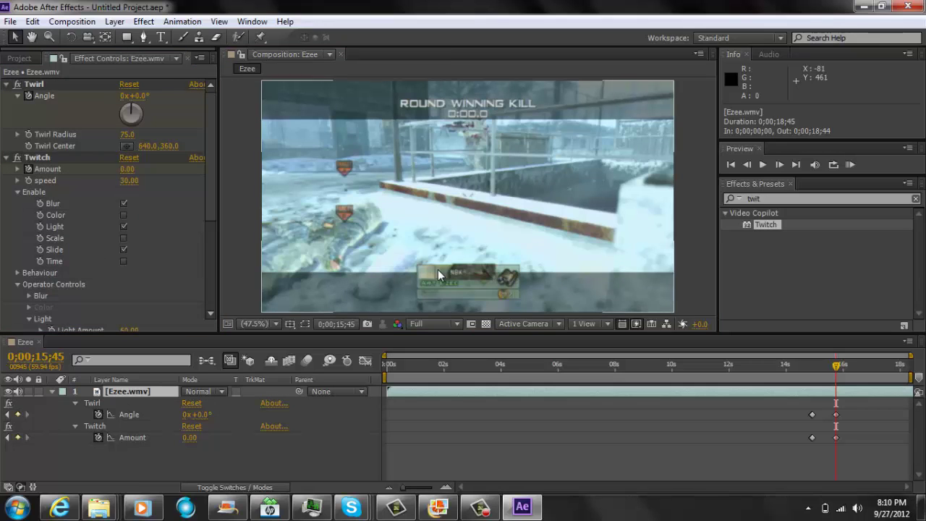
key("j")
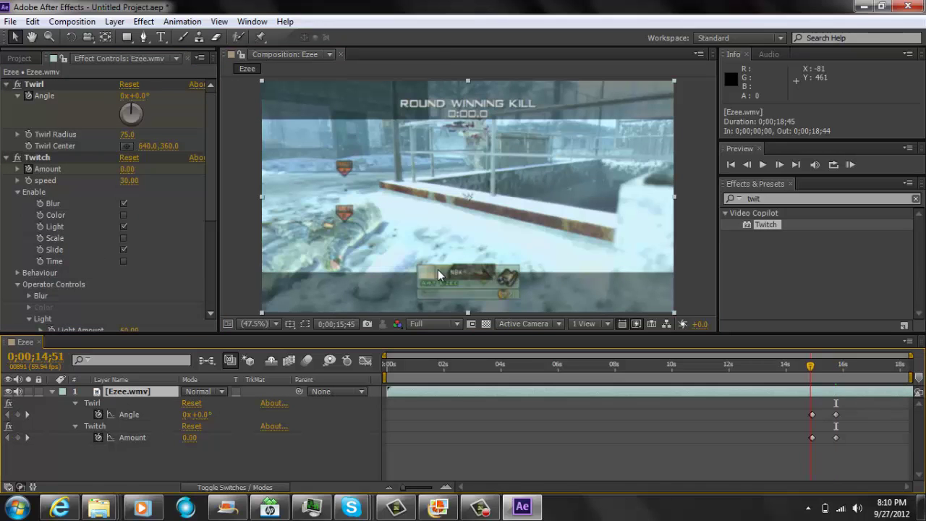
key("Page_Down")
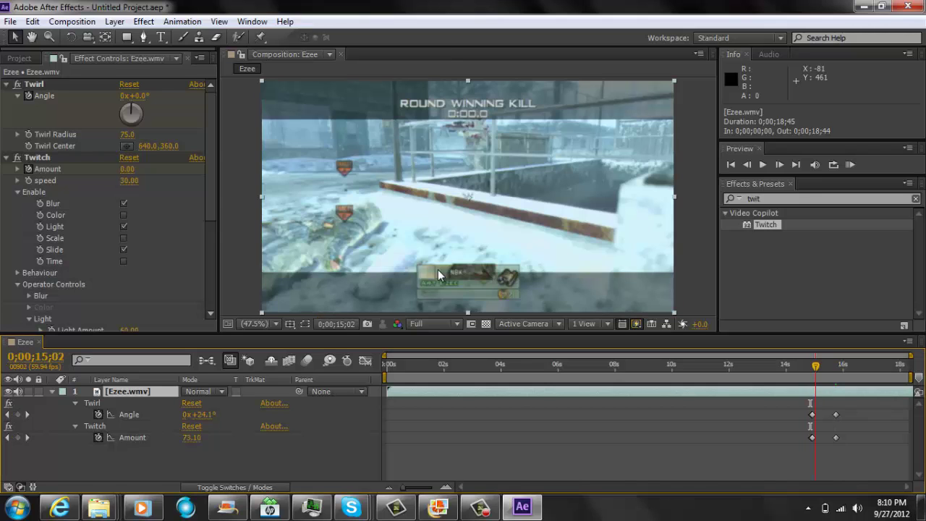
key("Page_Down")
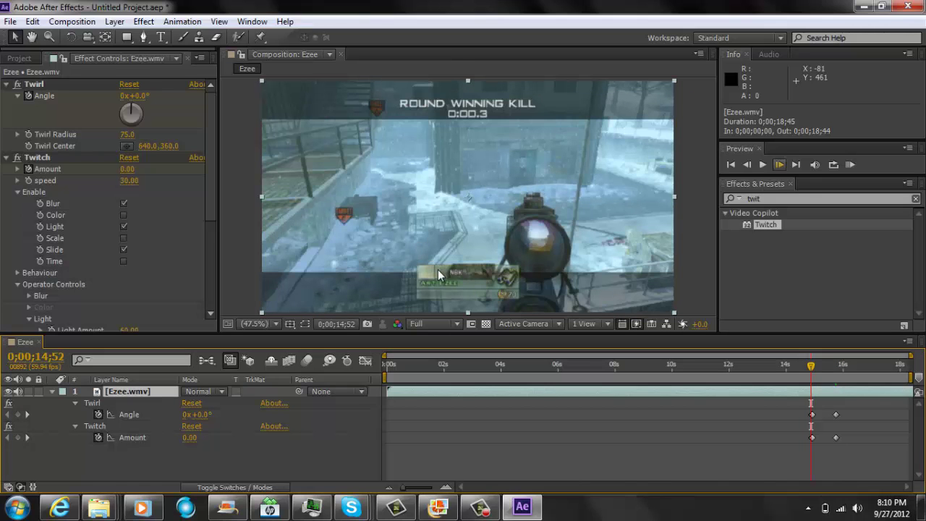
key("Page_Down")
key("Page_Down")
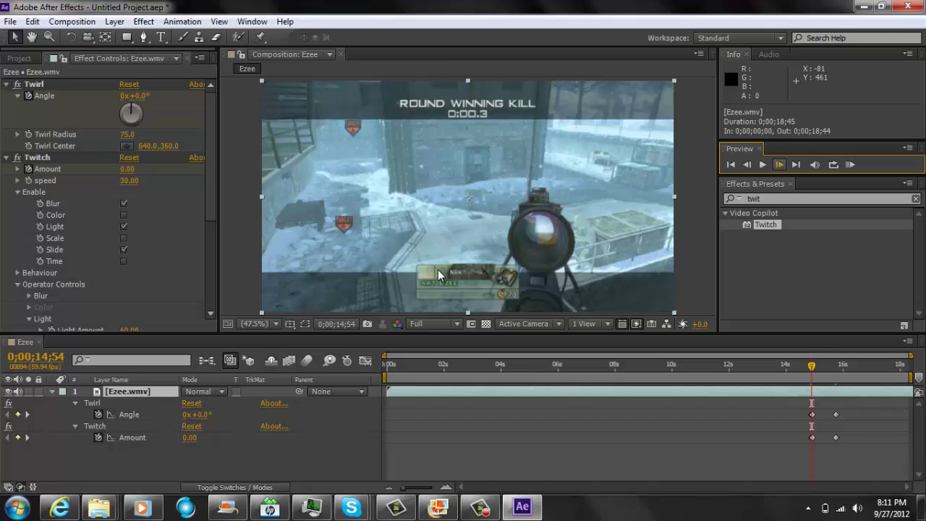
key("Page_Down")
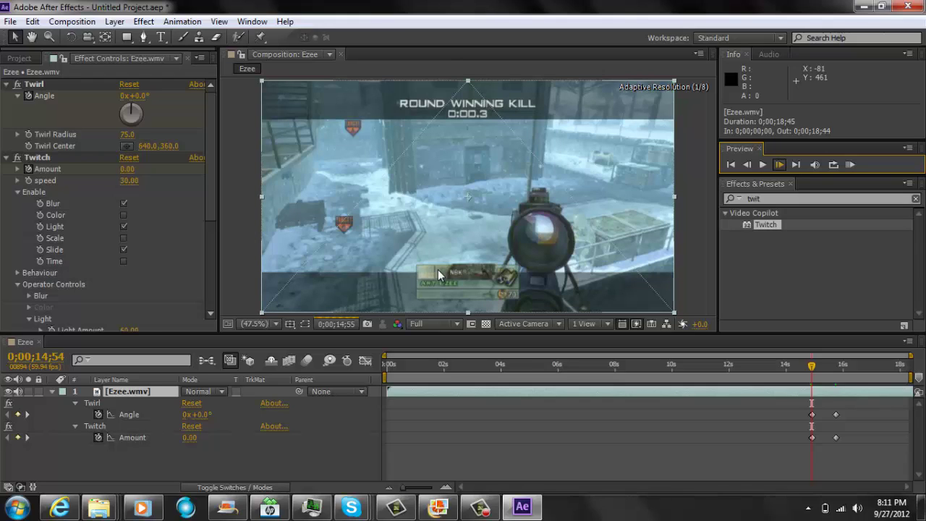
key("Page_Down")
key("Page_Up")
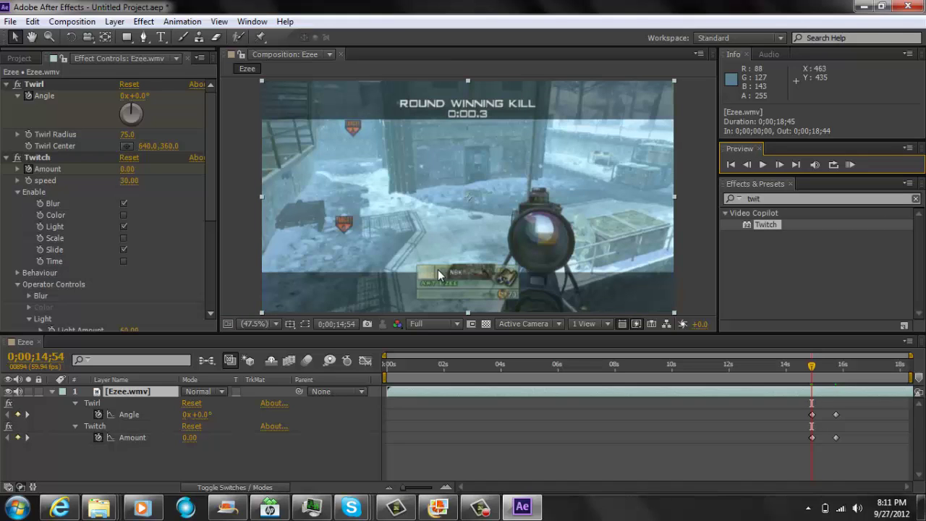
key("s")
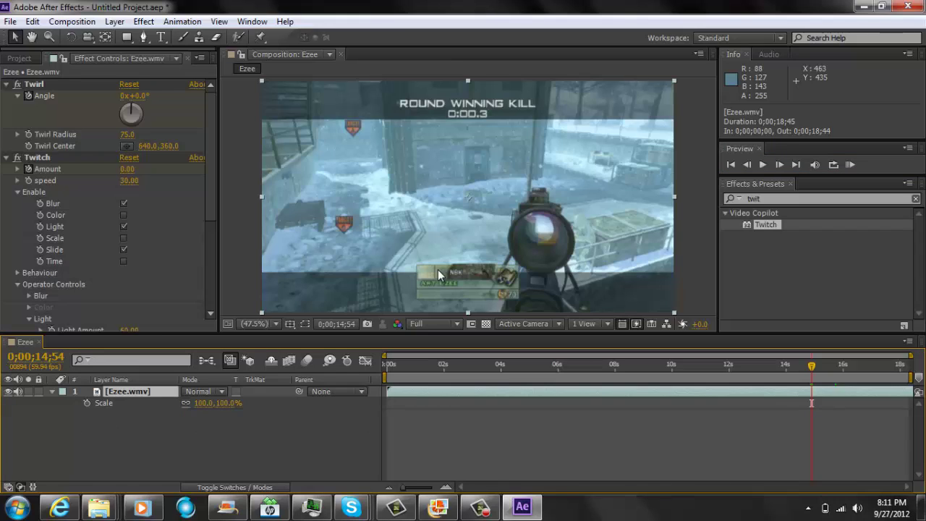
key("alt+shift+s")
key("Return")
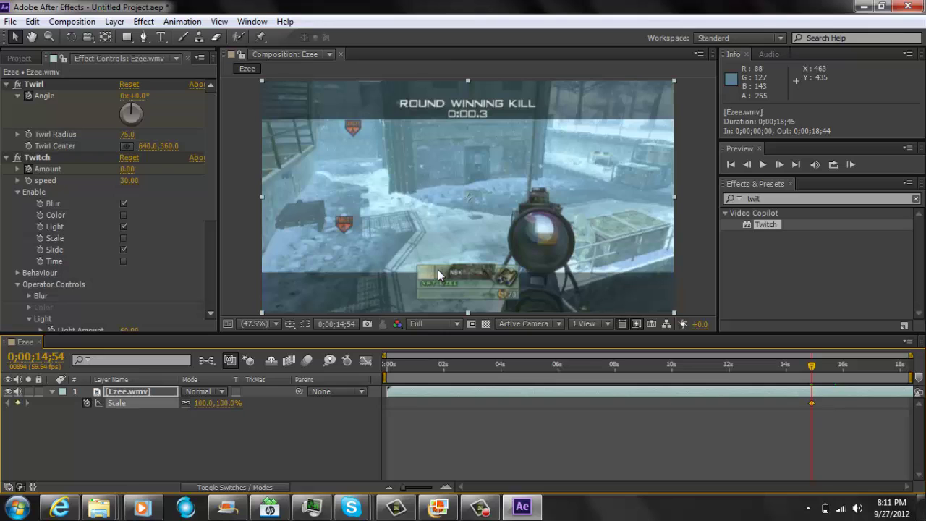
Advance one frame to 0;00;14;55, set the layer's Scale to 130% and raise it further to 151%.
key("space")
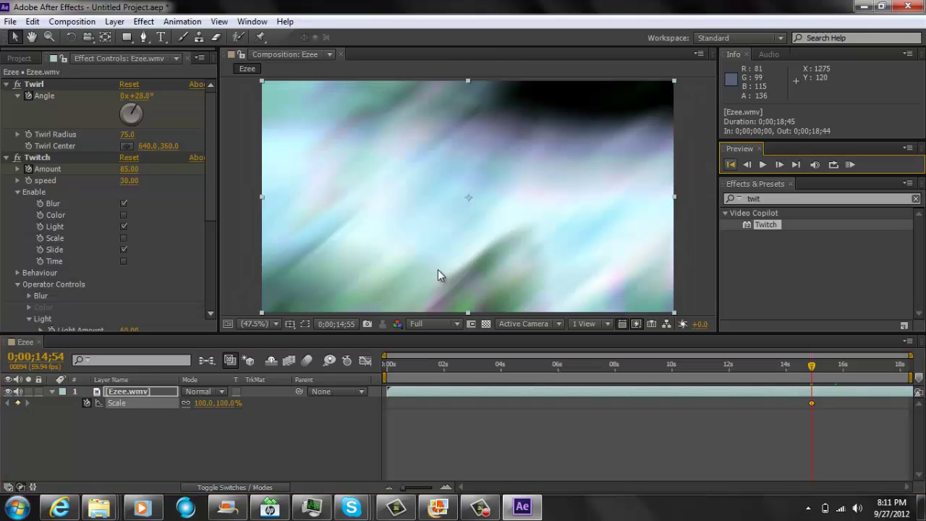
key("space")
type("130")
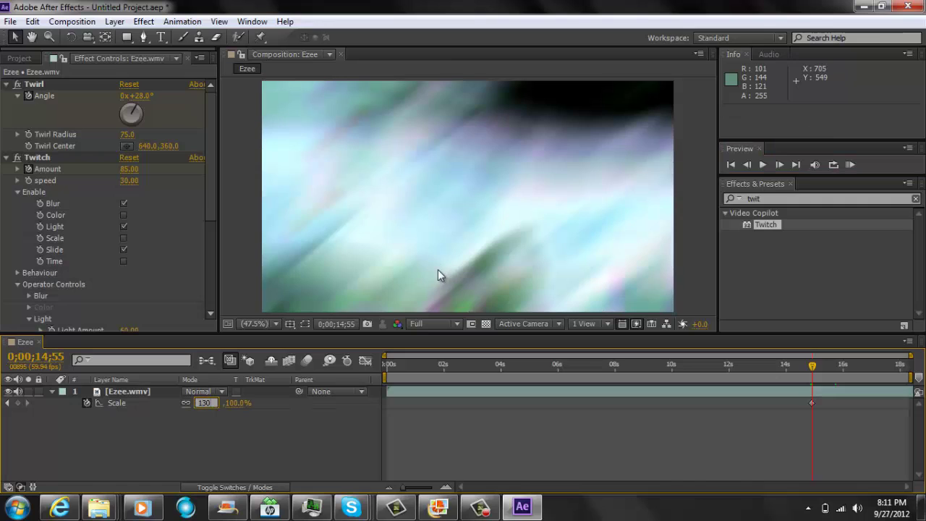
key("Return")
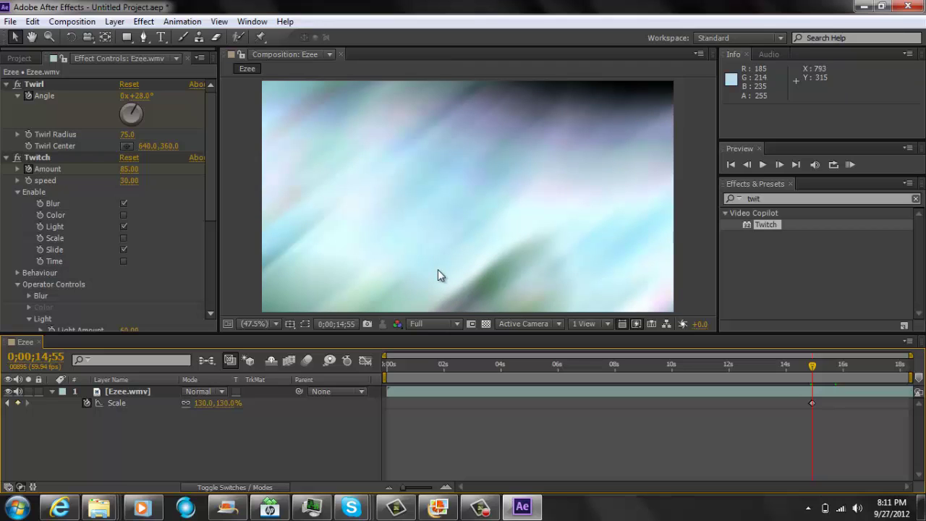
left_click_drag(438, 275, 438, 269)
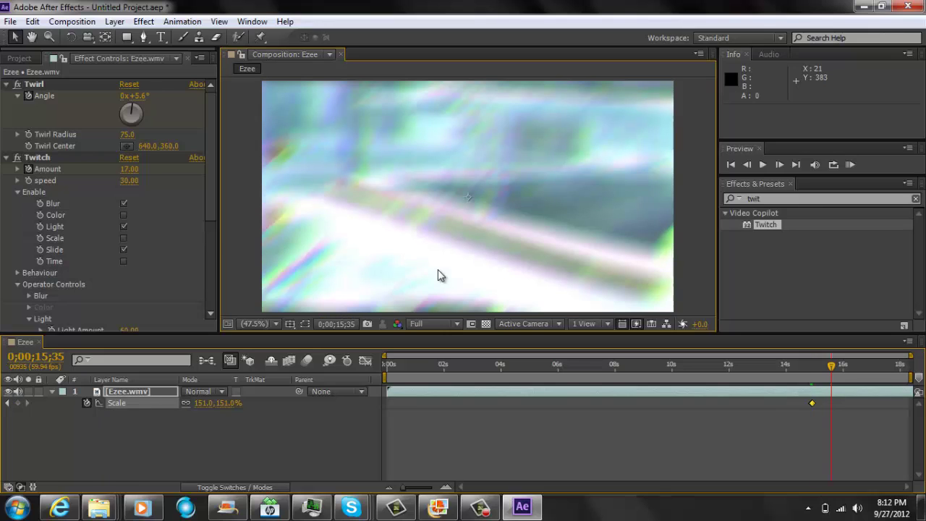
Show all keyframed properties and set the Scale back to 100% at 0;00;15;45, where the Twirl and Twitch keyframes end.
key("u")
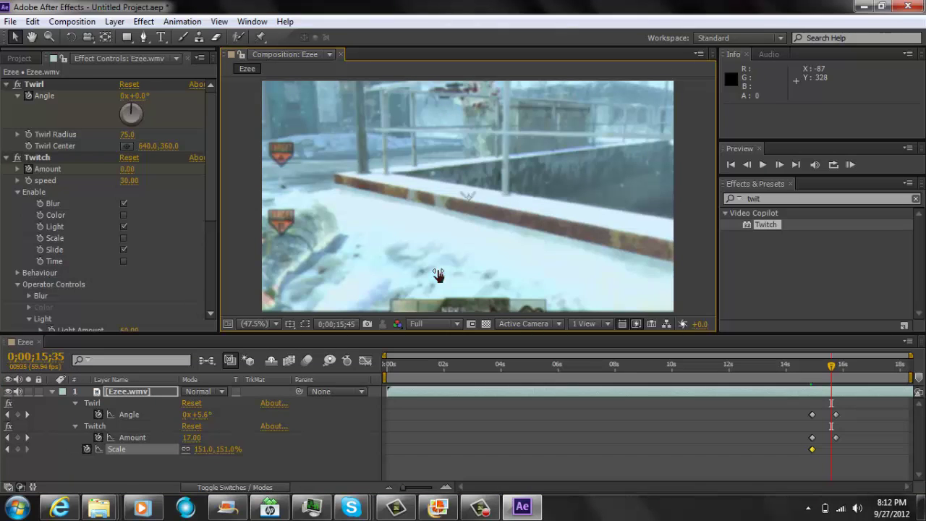
key("k")
type("100")
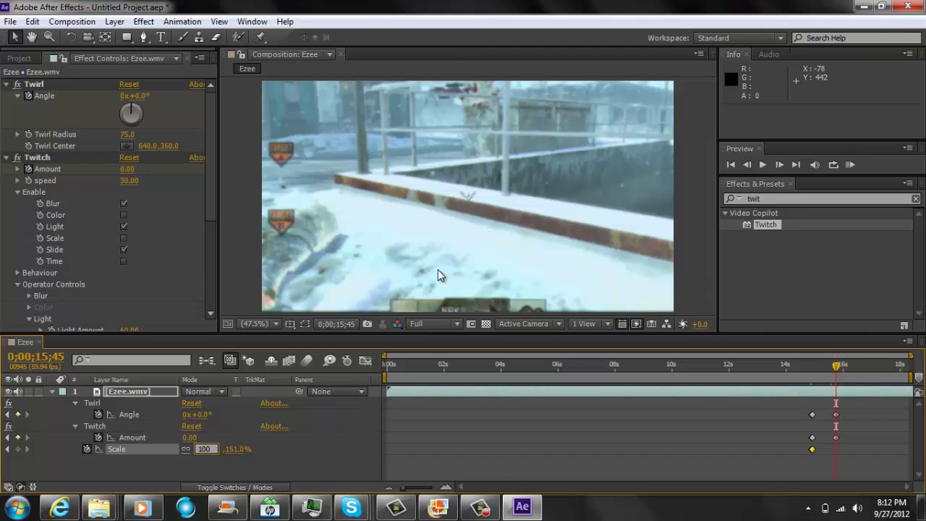
key("Return")
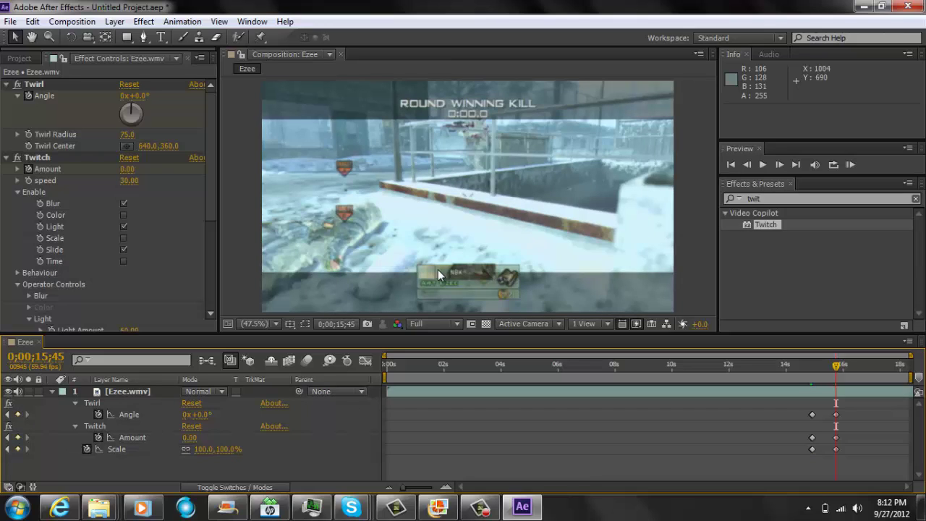
Trim the start of the work area to 0;00;12;47 and run a RAM preview of the killcam section.
key("Home")
left_click_drag(388, 376, 748, 377)
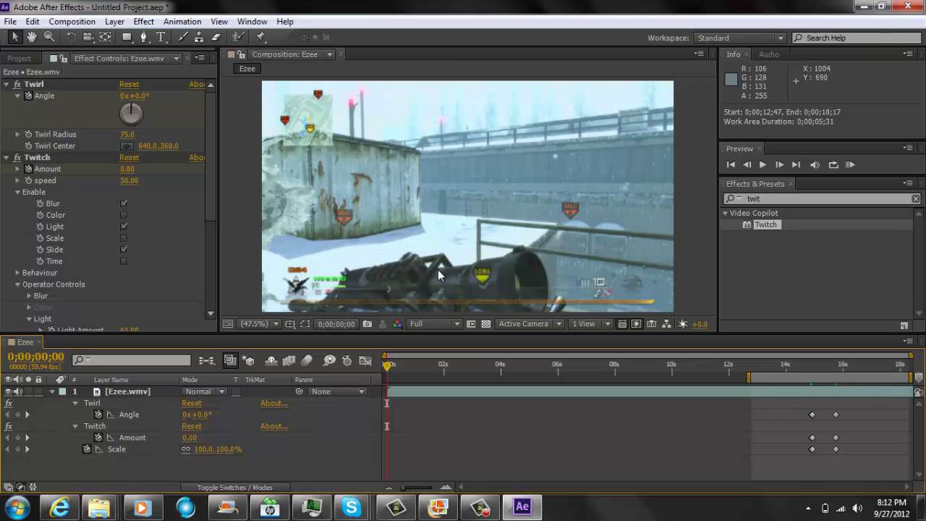
key("KP_0")
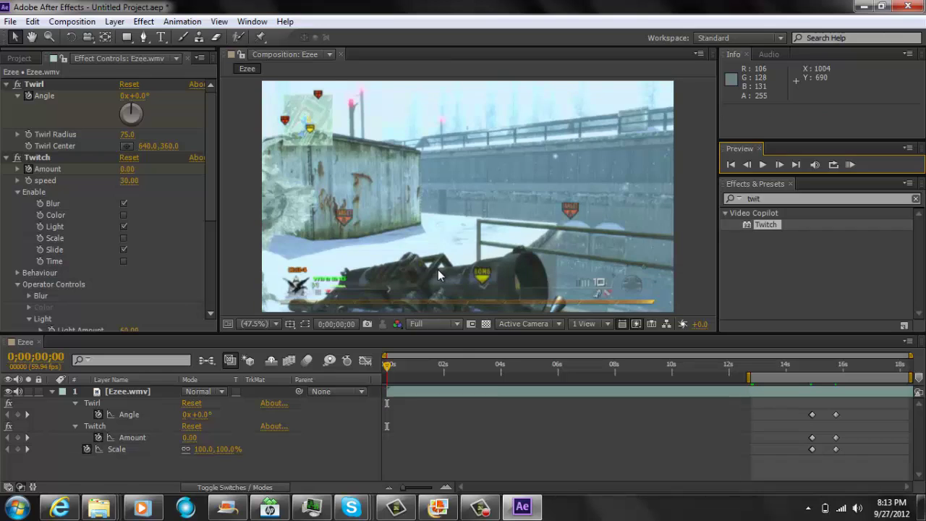
Set both the composition view and the RAM preview resolution to Third and start the RAM preview again.
left_click(436, 324)
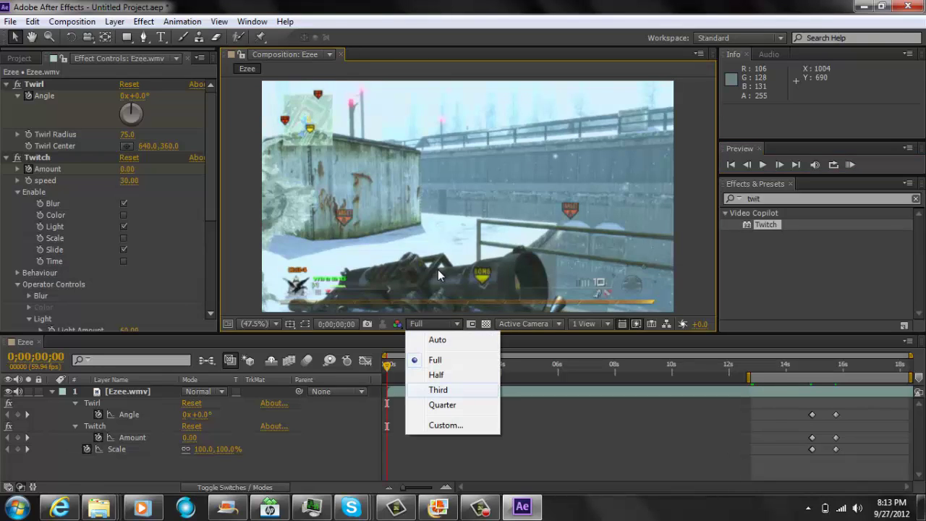
left_click(438, 390)
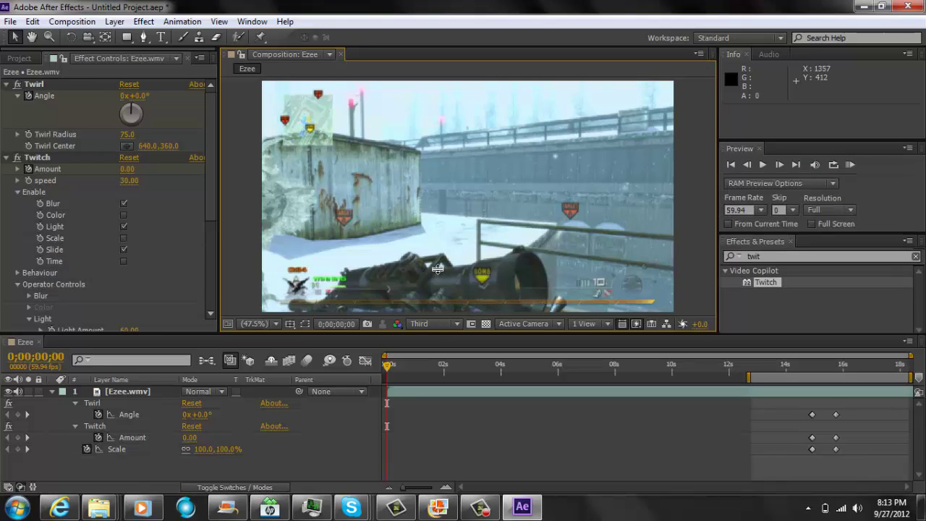
left_click(830, 209)
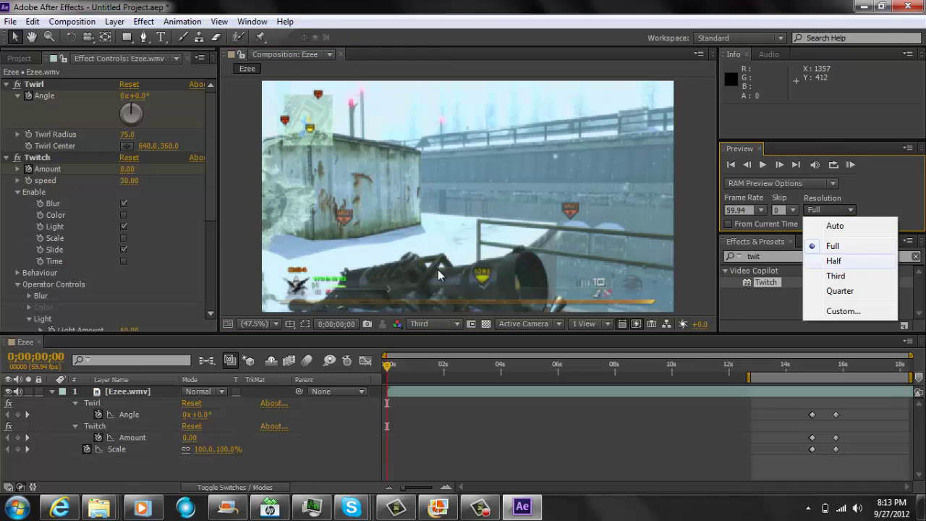
left_click(836, 275)
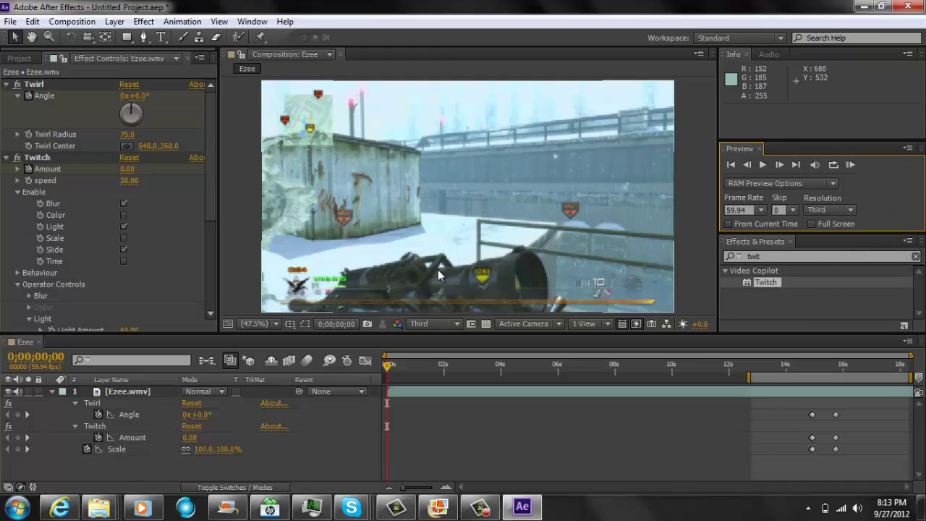
key("KP_0")
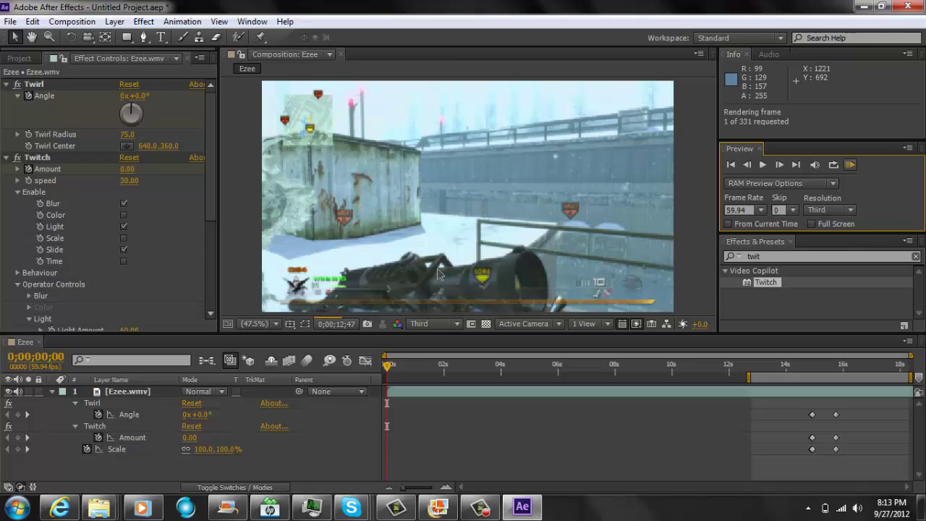